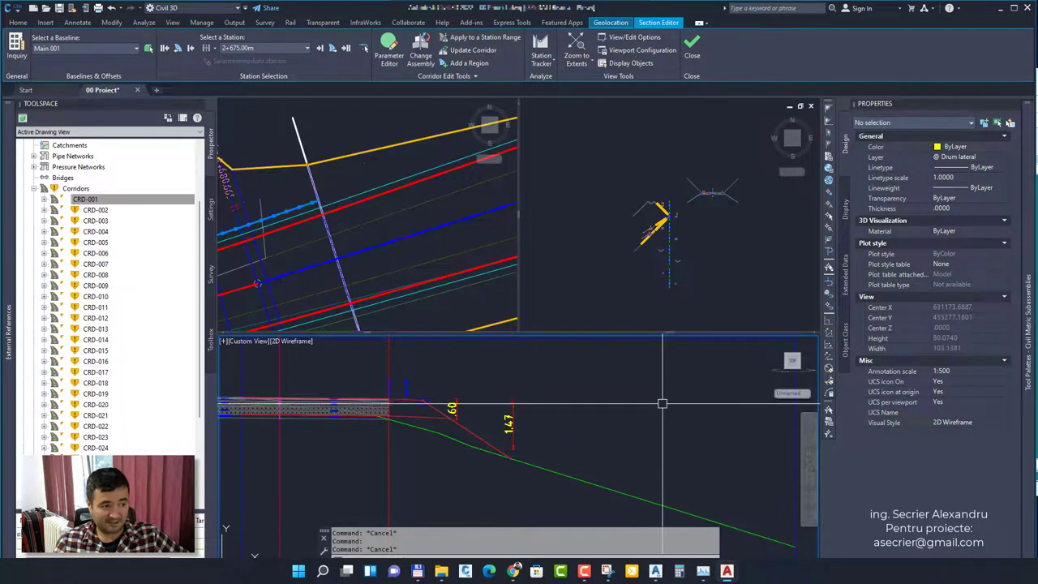
Inspect the parameters of the right-side ConditionalParapetSant subassembly in the road assembly, then clear the selection
click(733, 241)
click(733, 200)
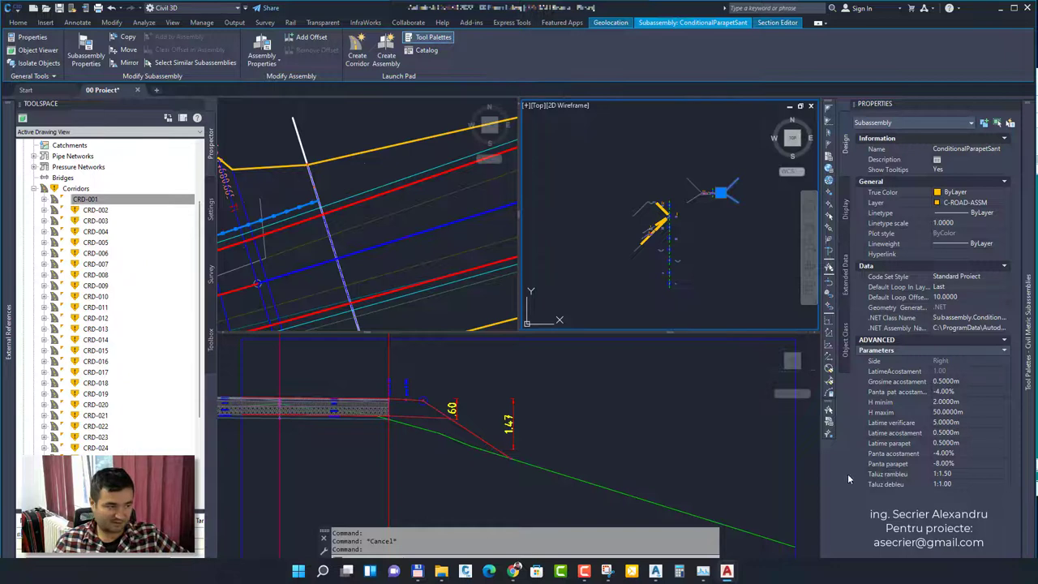
click(436, 381)
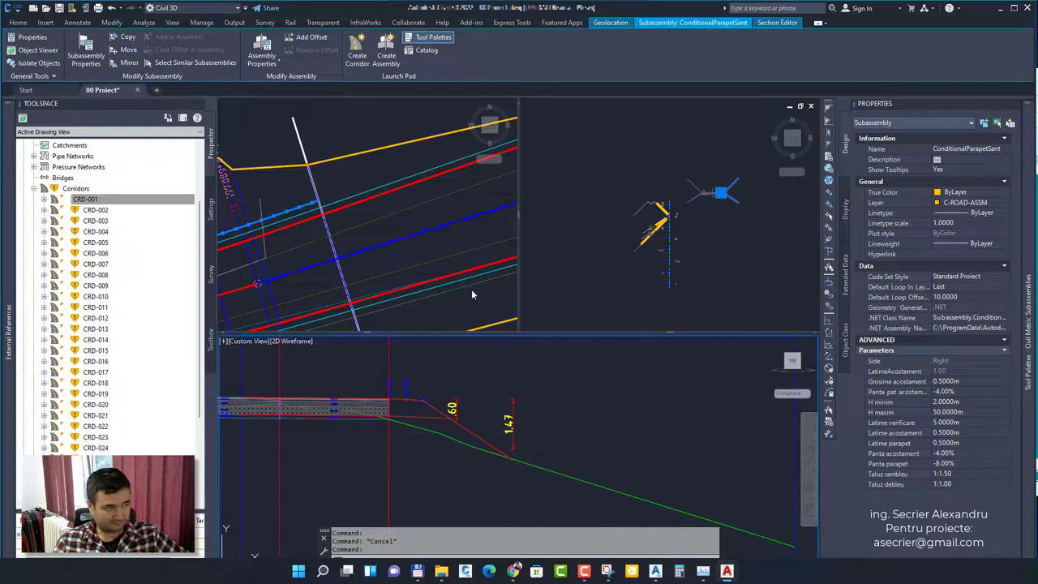
key(Escape)
Show the cross-section at station 2+648.50 on the sharp curve and check the inner side polyline in plan
click(361, 221)
scroll(361, 221, down, 5)
scroll(369, 207, up, 6)
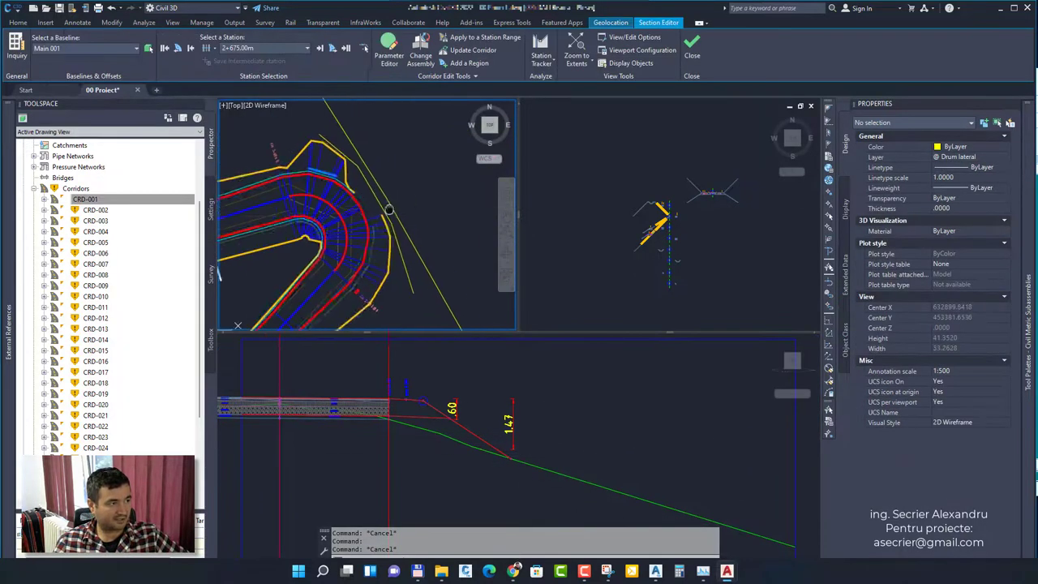
scroll(360, 220, up, 4)
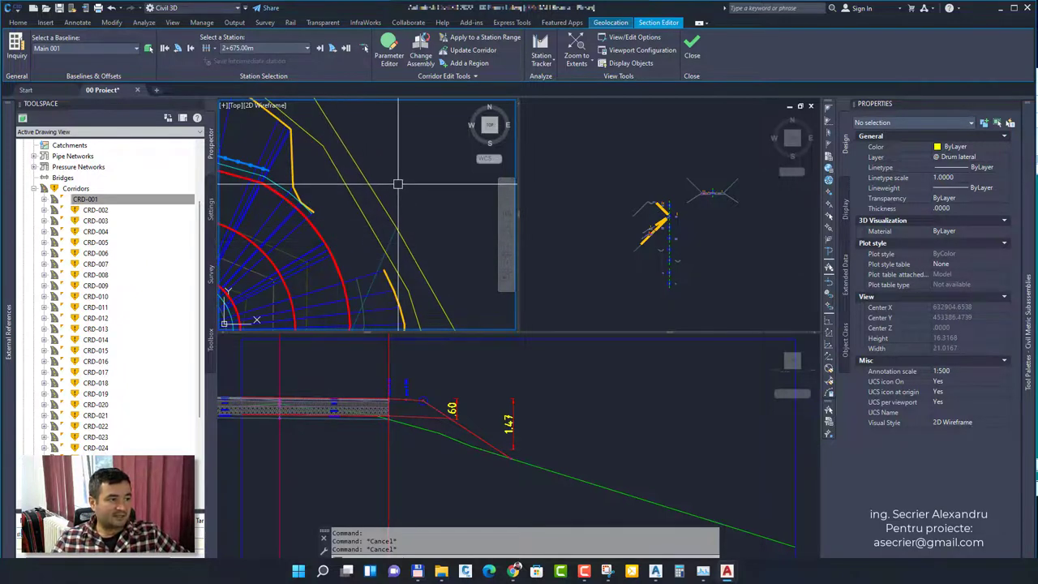
click(364, 48)
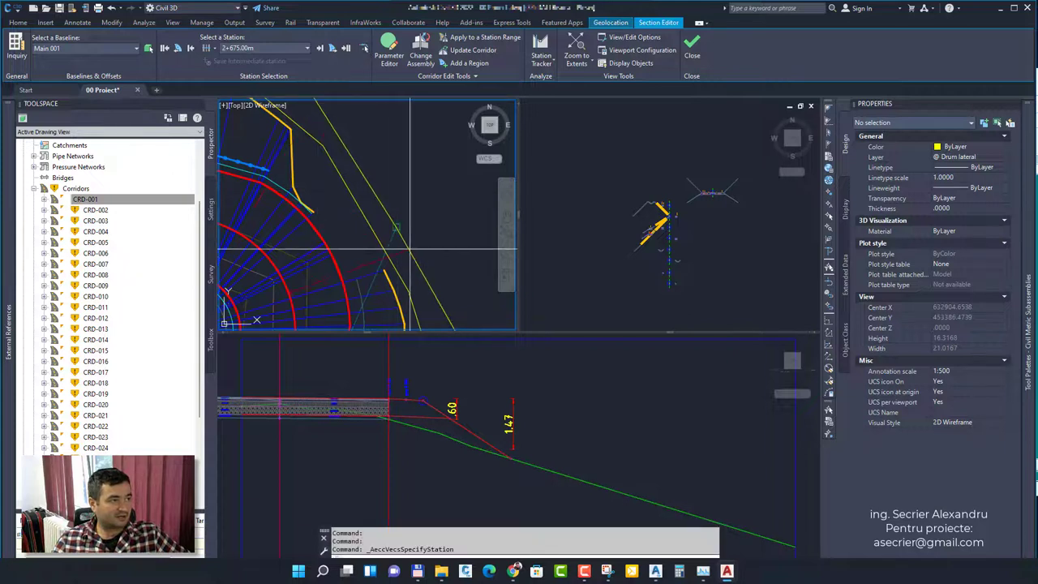
click(405, 195)
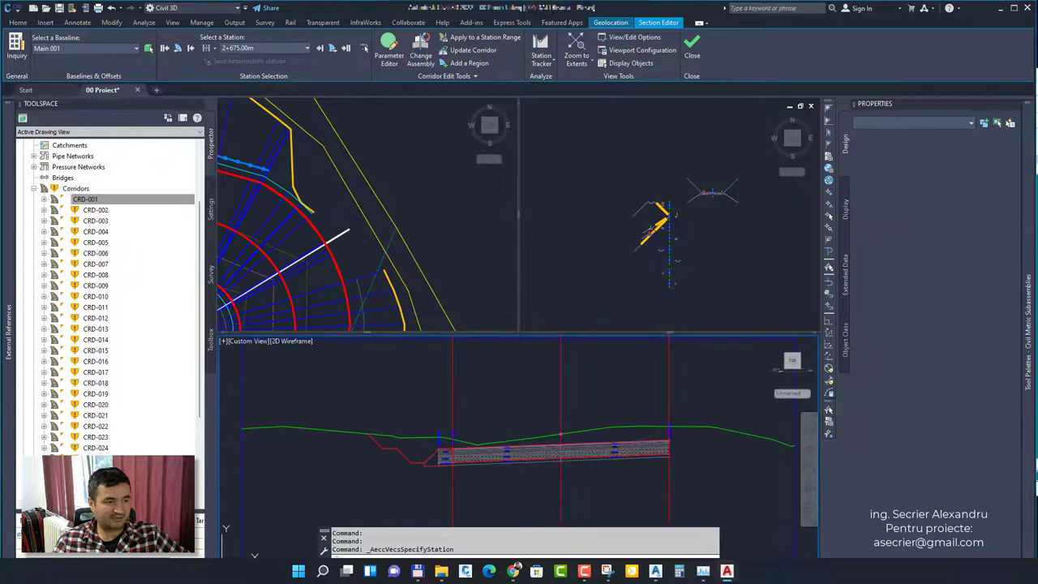
middle_drag(678, 469, 468, 452)
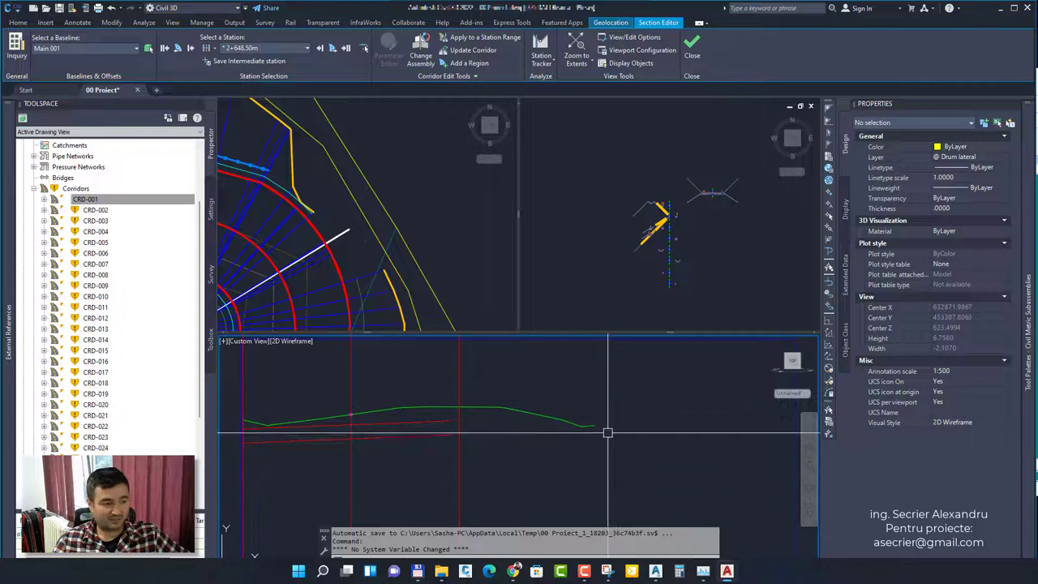
click(364, 257)
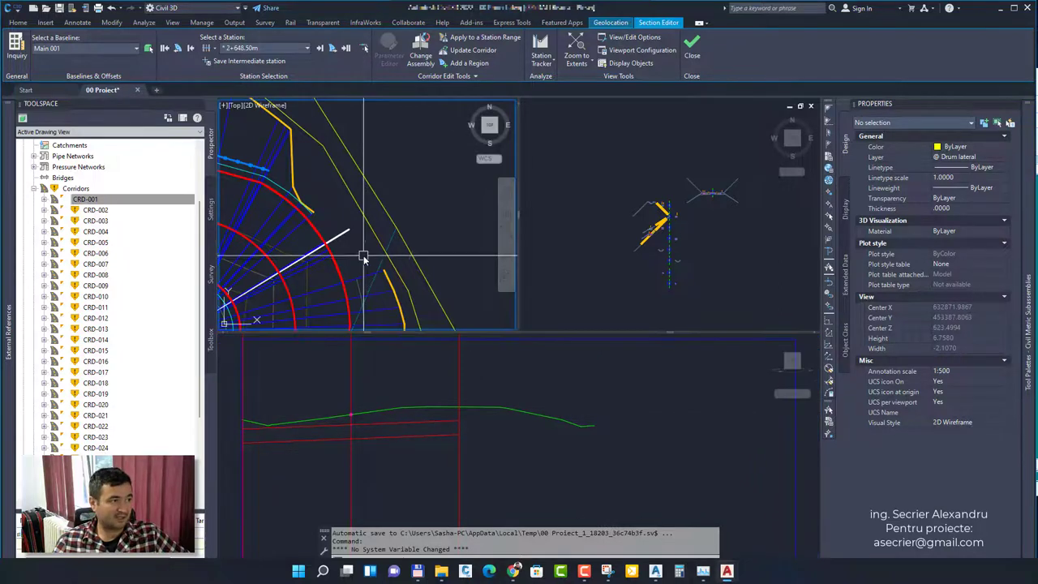
click(375, 239)
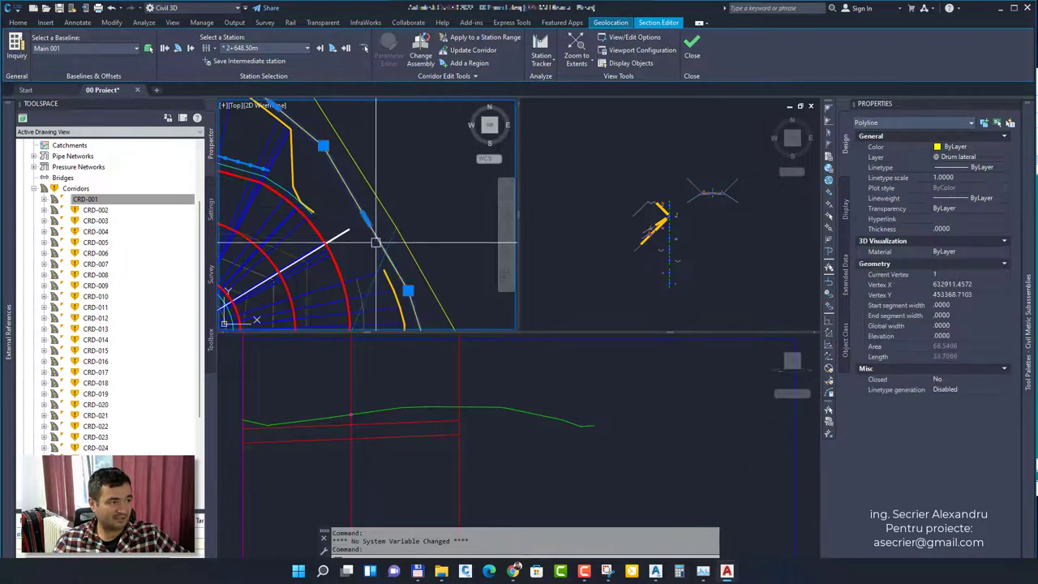
key(Escape)
Open the target mapping for region RG - 00 Main Road - (436) of corridor CRD-001
click(380, 296)
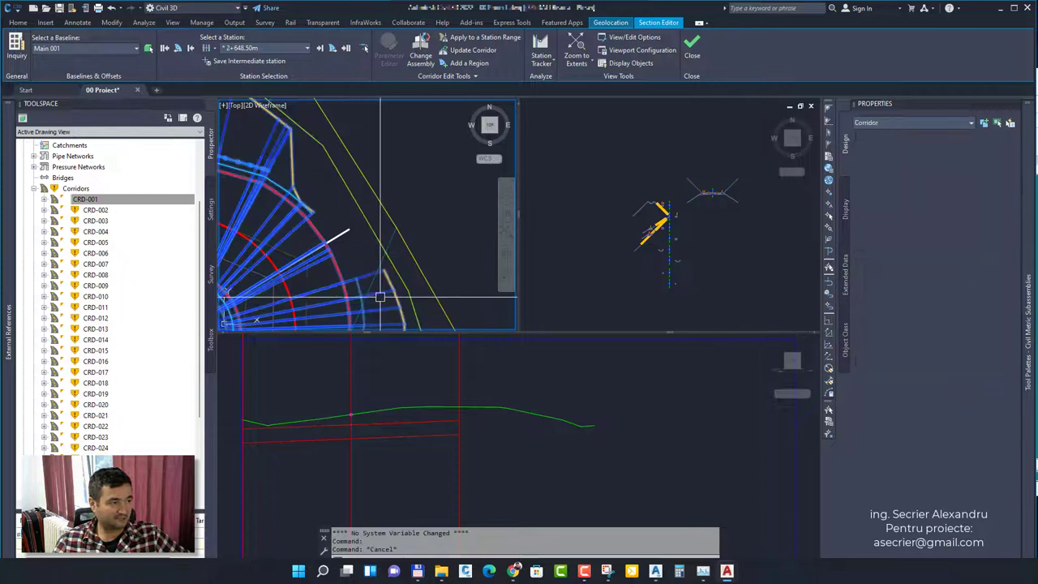
click(237, 50)
click(243, 243)
click(368, 281)
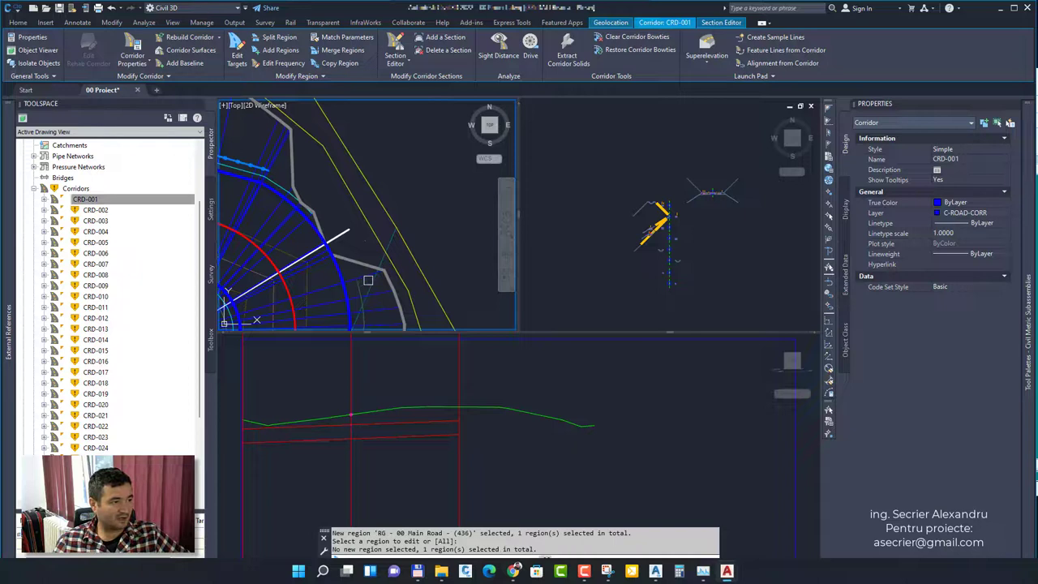
right_click(368, 281)
click(401, 285)
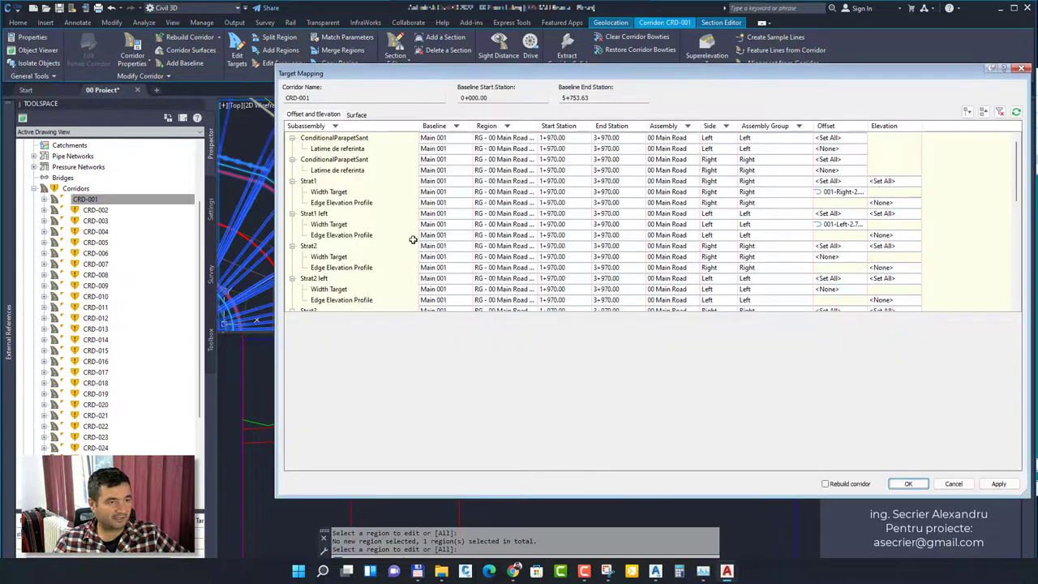
Set the inner side polyline as the offset target for the left ConditionalParapetSant's Latime de referinta and accept the mapping
click(361, 149)
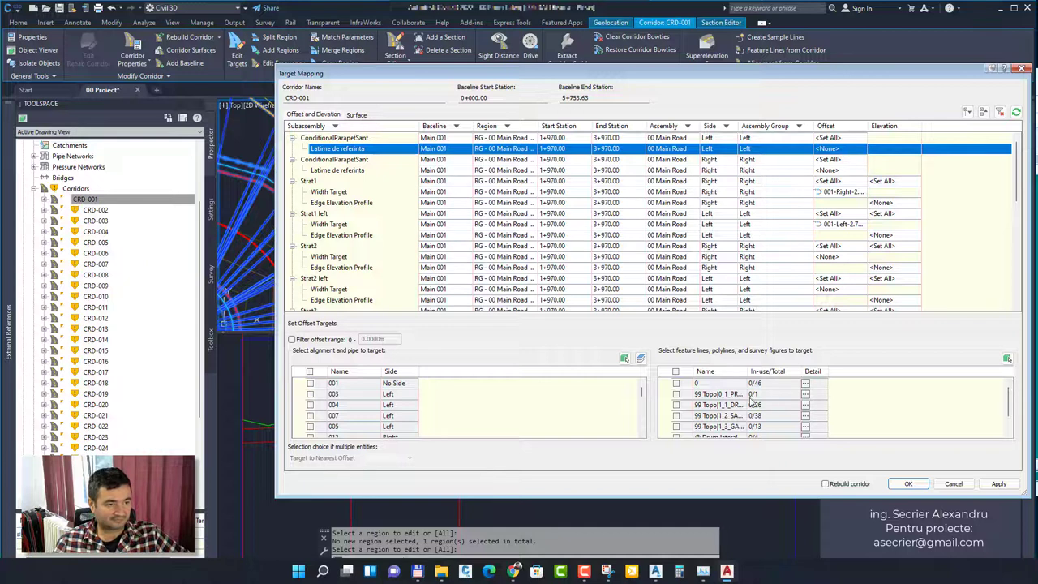
click(1008, 359)
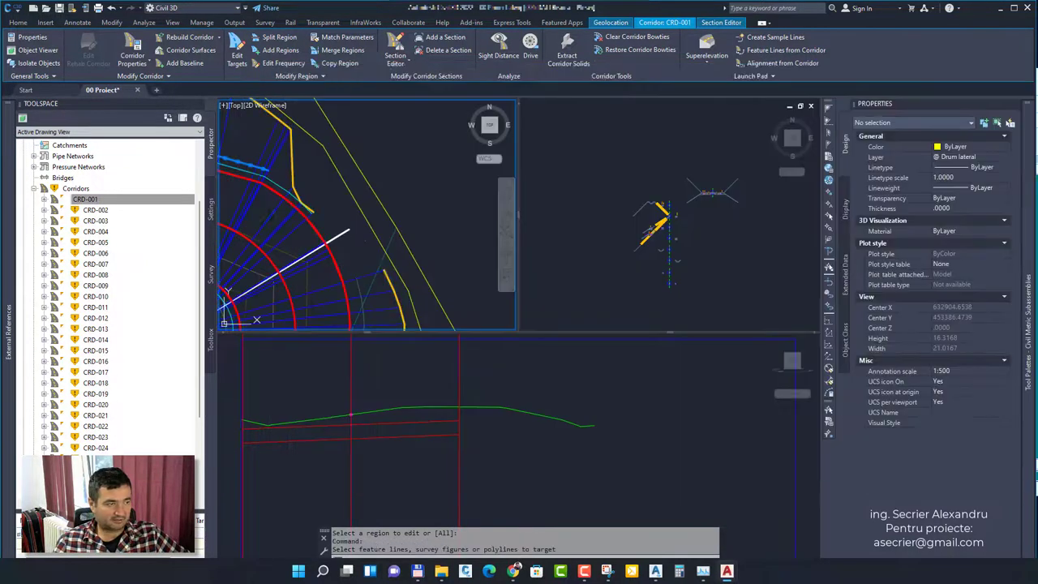
click(364, 225)
key(Return)
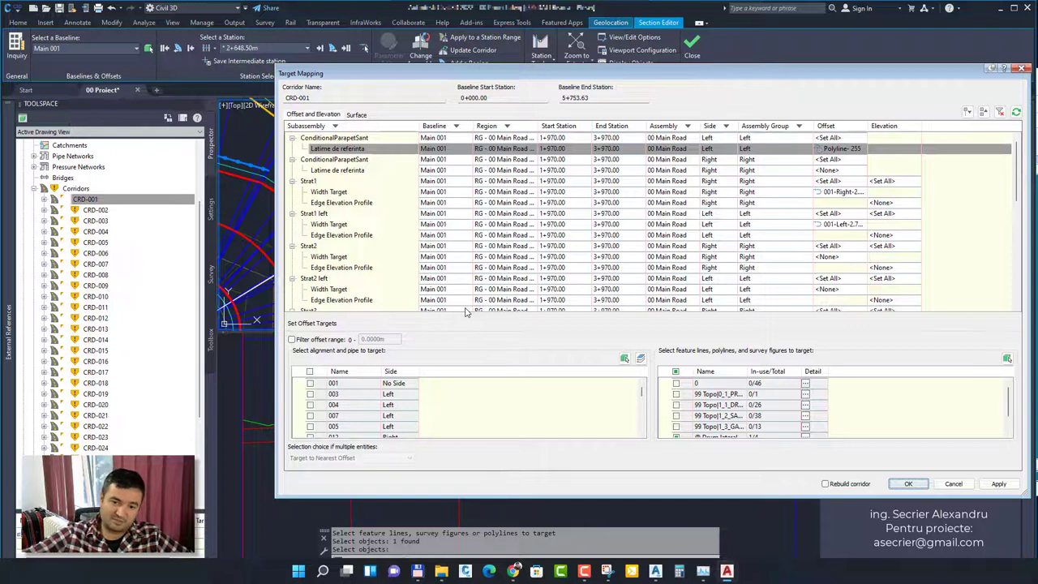
key(Return)
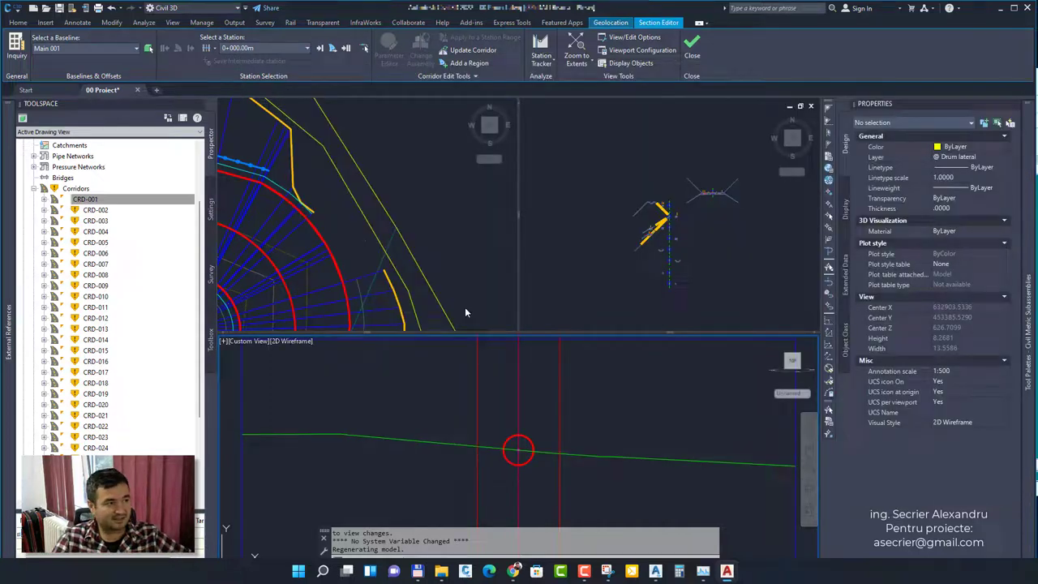
Show the cross-section at station 2+648.47 on the curve by picking the station in plan
click(451, 239)
click(405, 223)
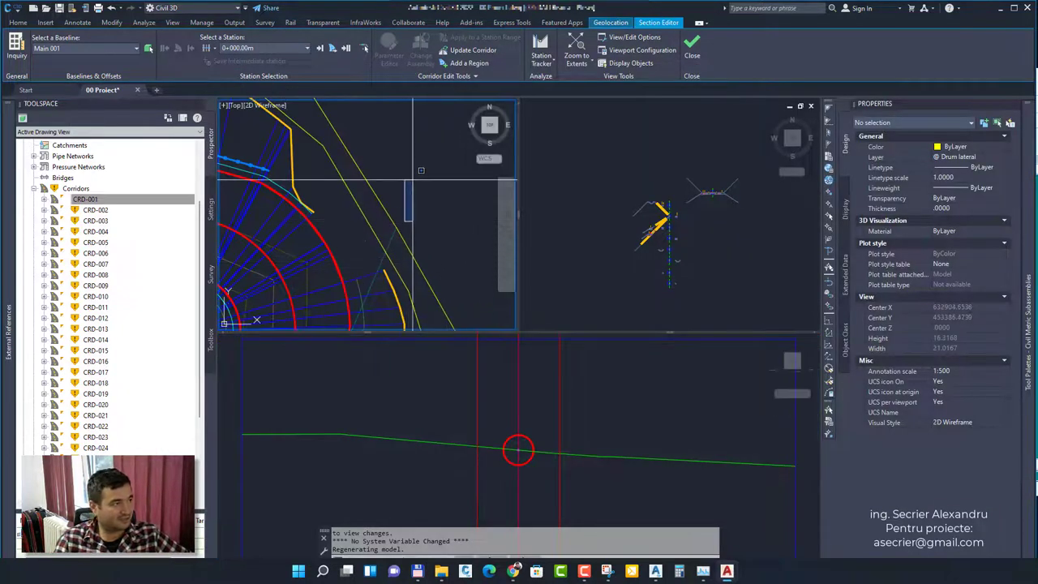
click(365, 48)
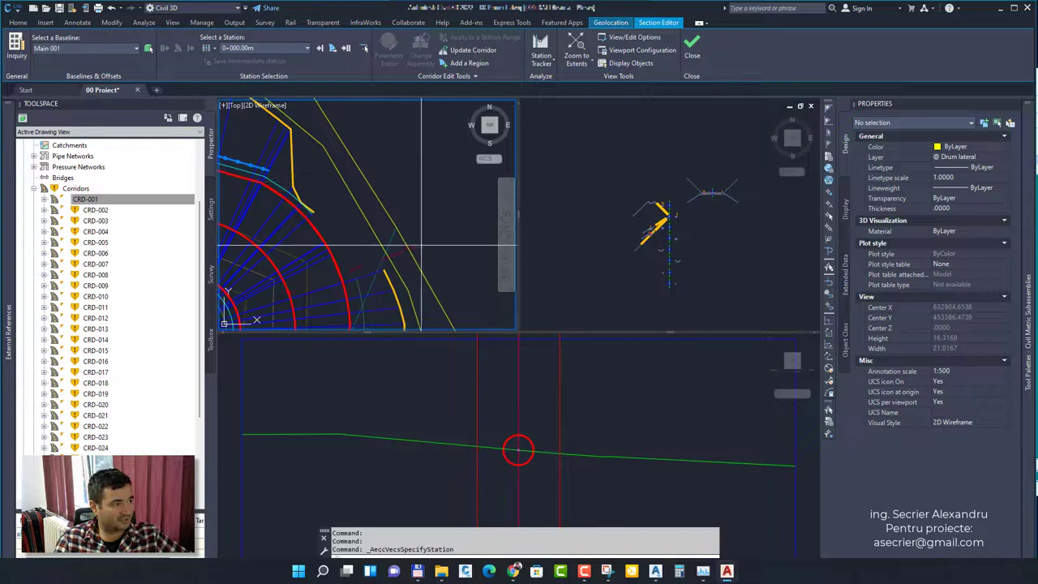
click(421, 187)
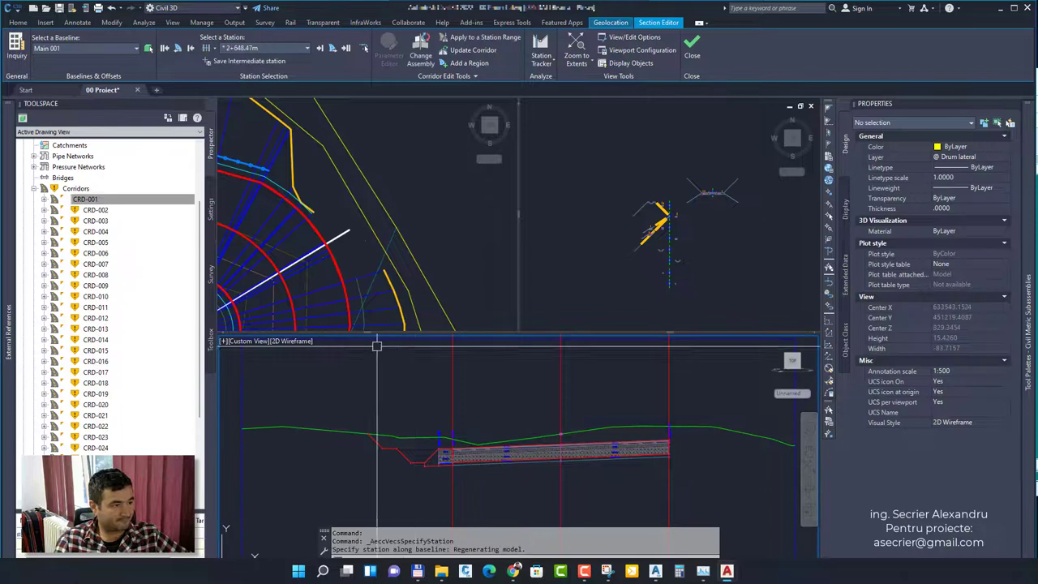
Rebuild corridor CRD-001
click(425, 239)
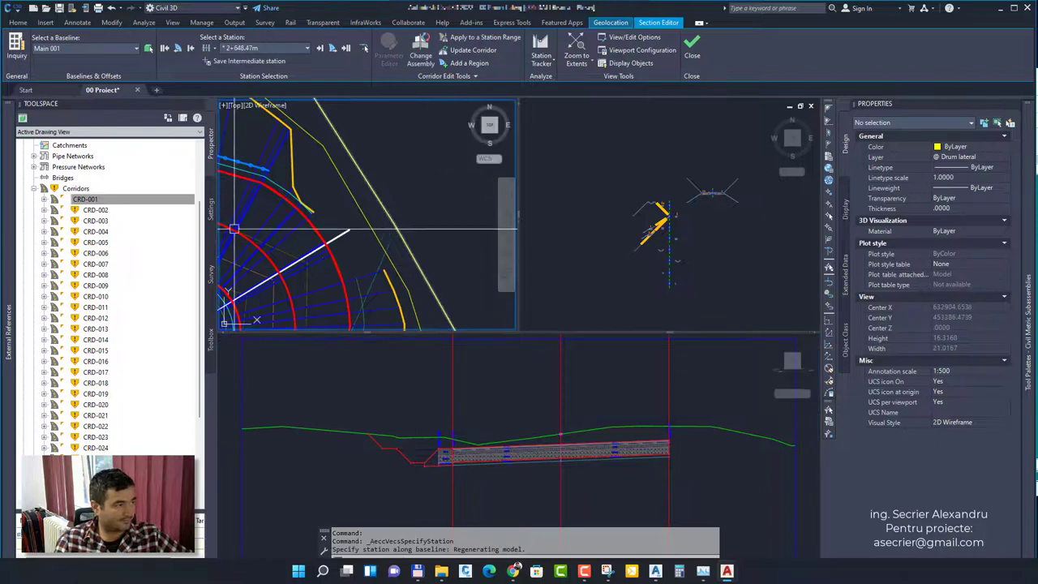
right_click(125, 202)
click(156, 234)
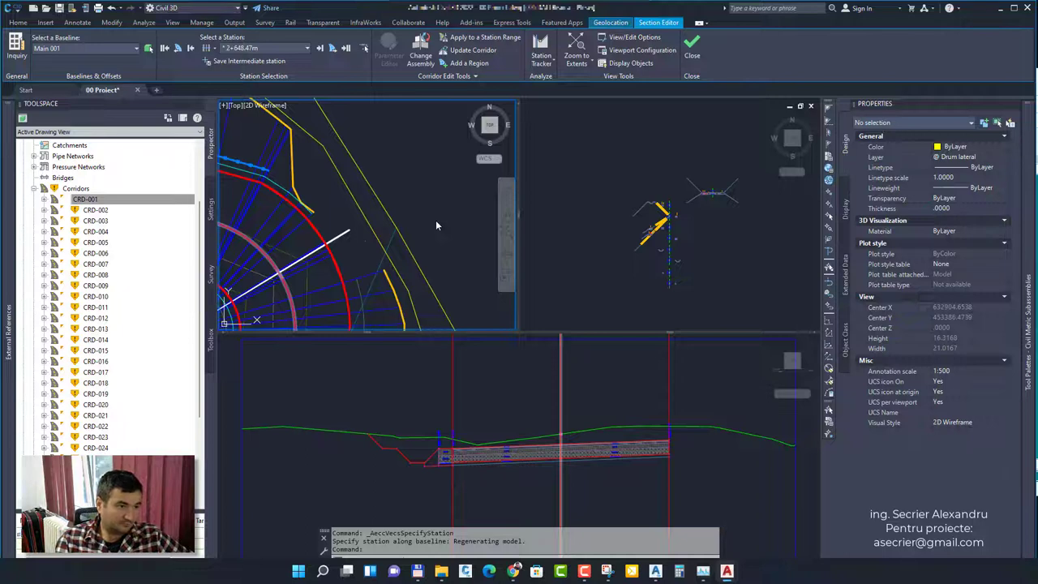
key(Escape)
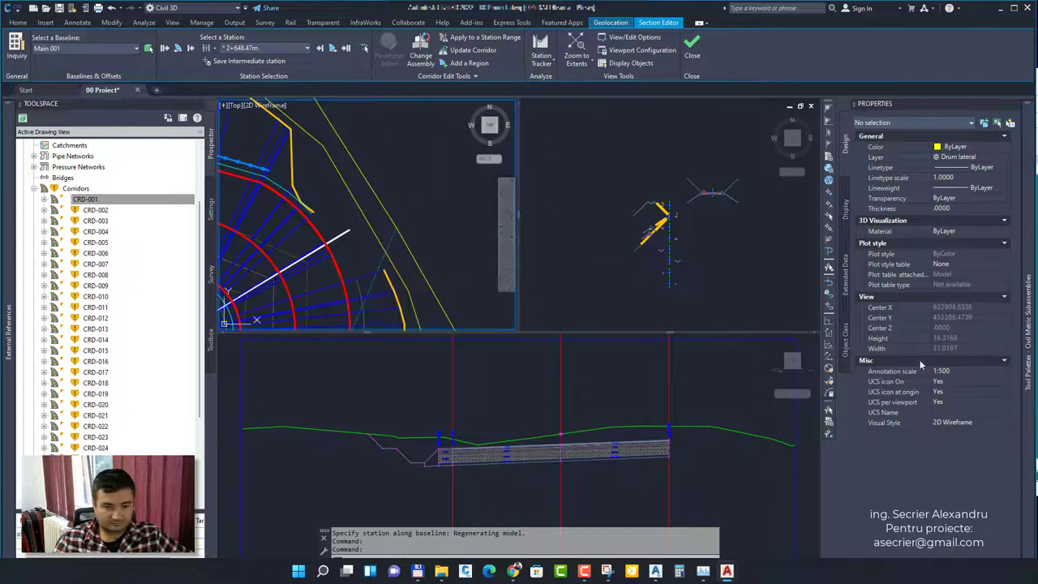
click(422, 204)
key(Escape)
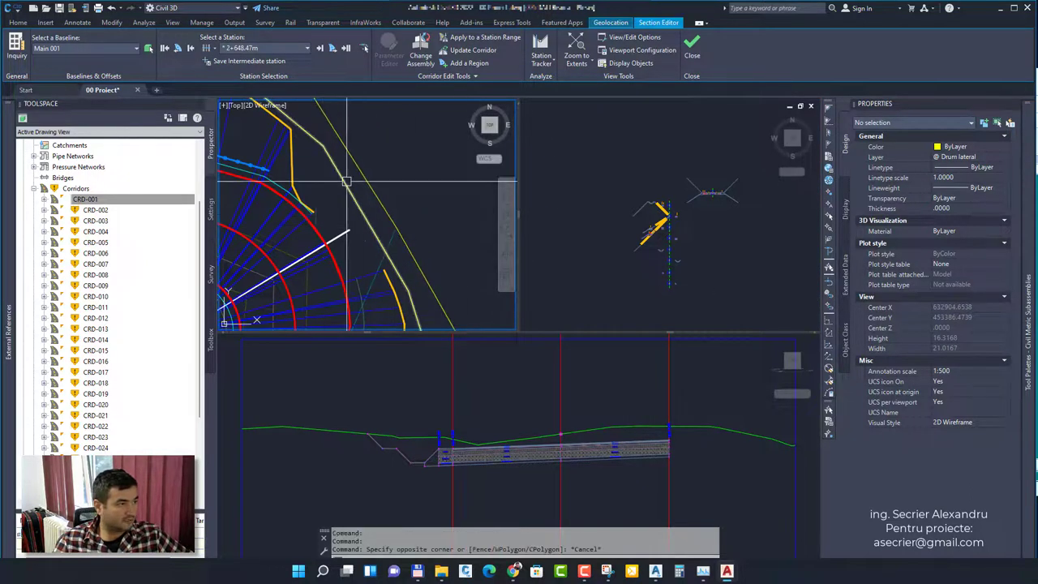
click(292, 162)
click(237, 49)
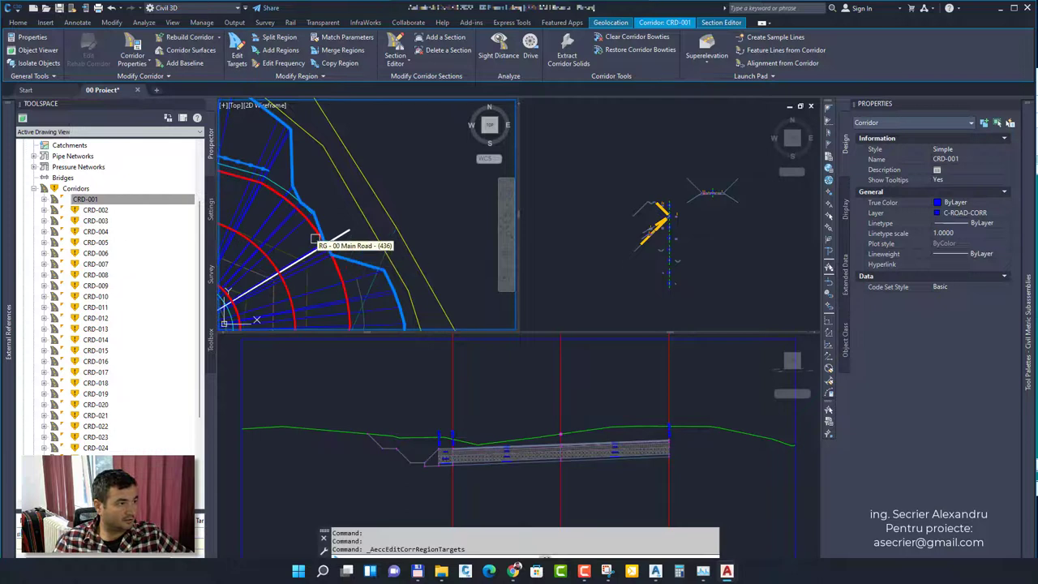
scroll(324, 244, up, 2)
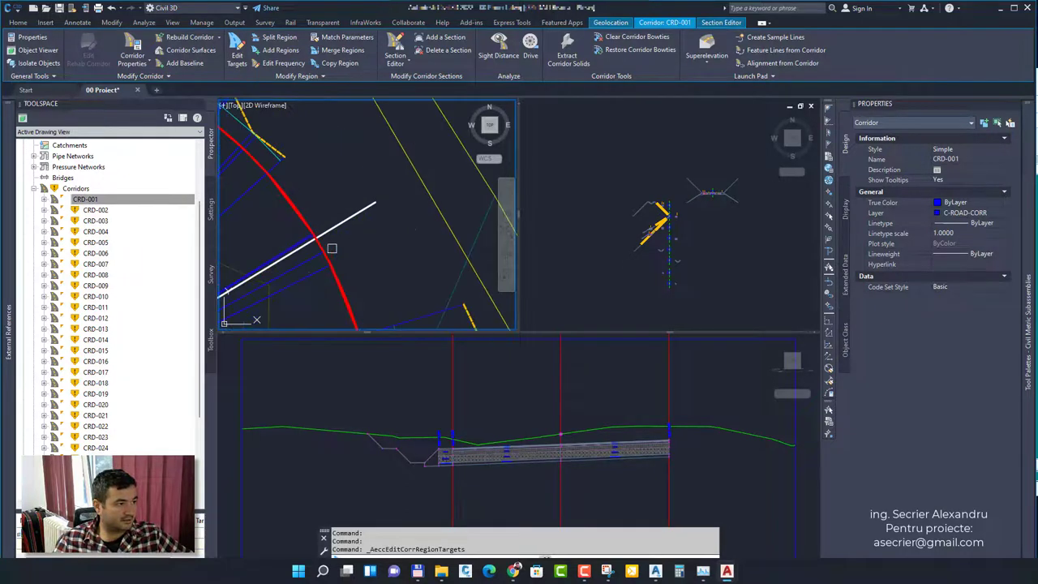
scroll(302, 272, up, 2)
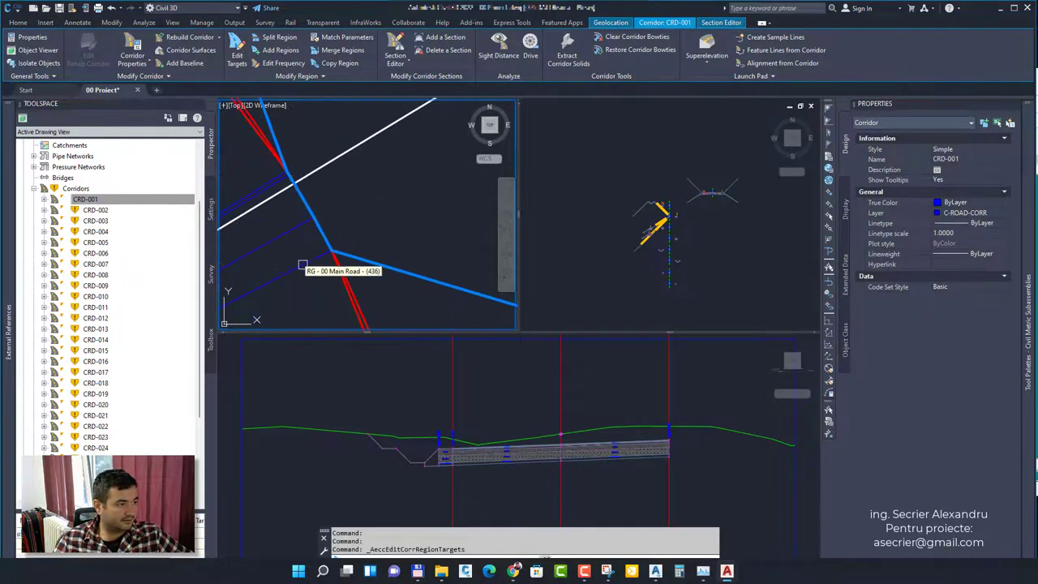
click(302, 228)
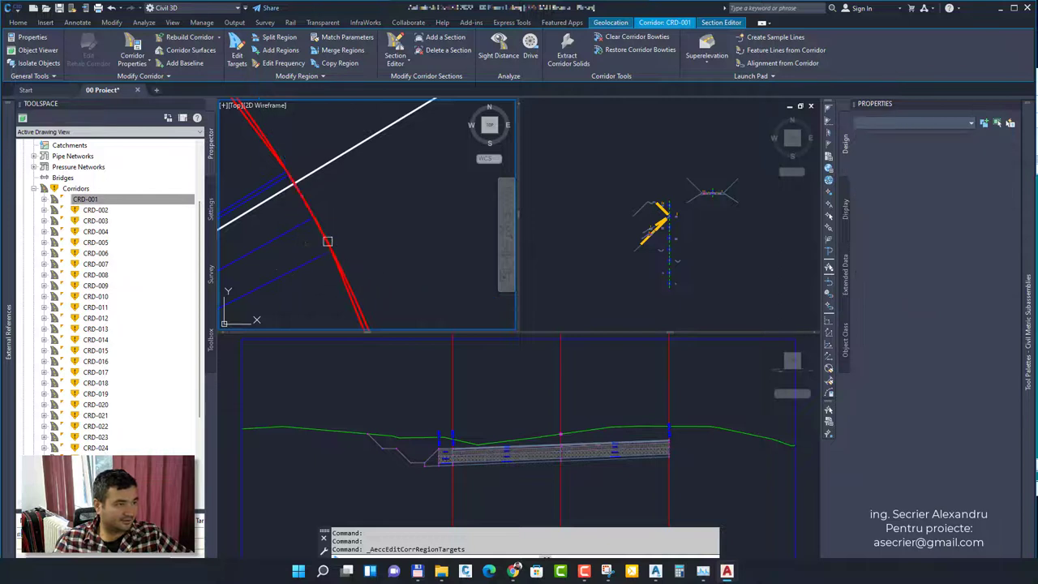
scroll(392, 236, down, 3)
middle_drag(391, 236, 331, 255)
key(Escape)
key(Escape)
Add a vertex to the inner side polyline along the curve, pulling it outward towards the outer polyline
click(365, 211)
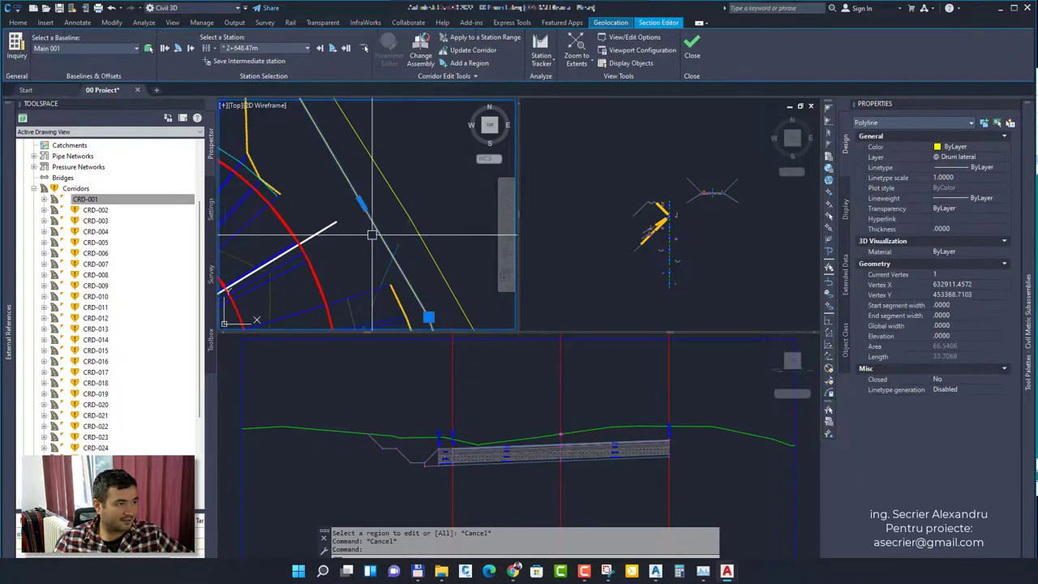
mouse_move(360, 204)
click(405, 235)
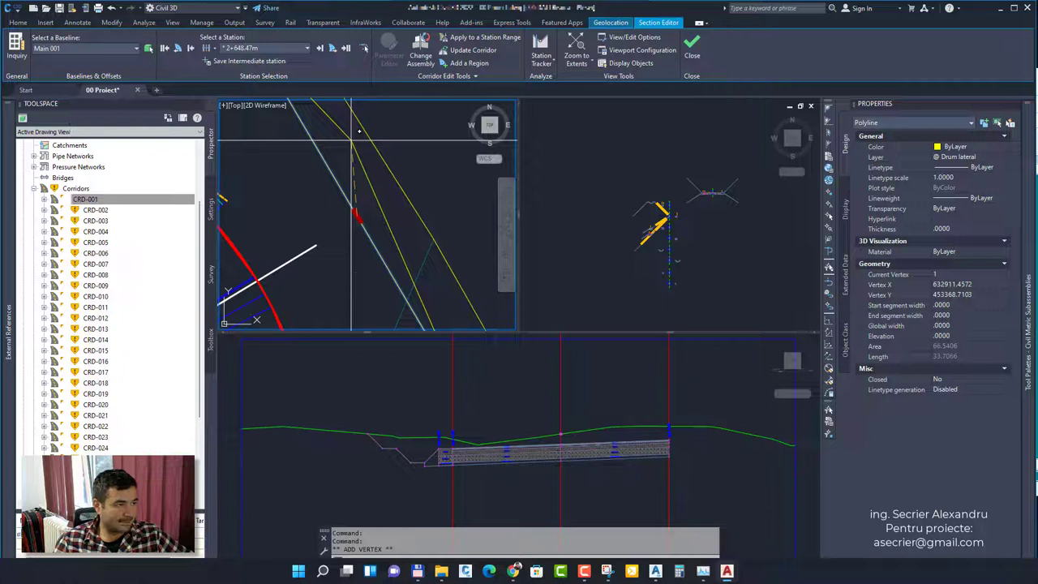
click(351, 140)
scroll(430, 262, down, 1)
middle_drag(430, 262, 401, 228)
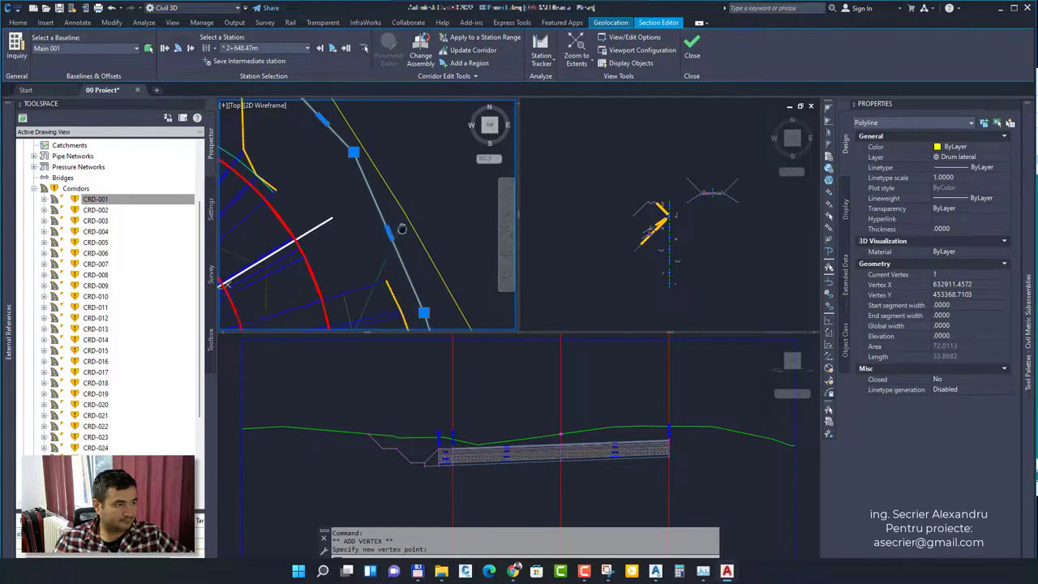
Add a second vertex farther down the same polyline, pulled outward near the outer polyline, and rebuild corridor CRD-001
click(420, 266)
scroll(414, 247, up, 3)
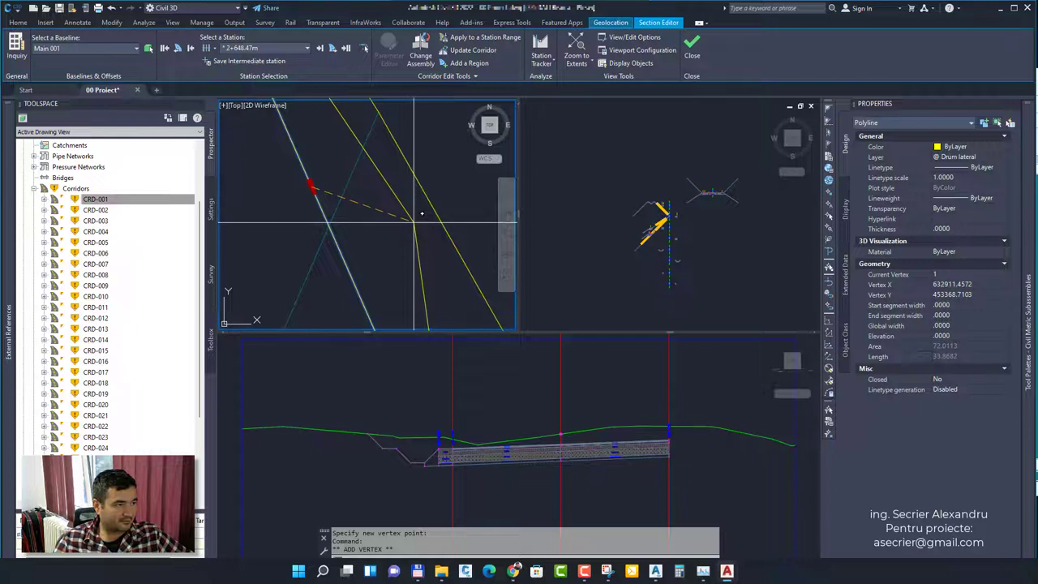
key(Escape)
scroll(381, 276, down, 4)
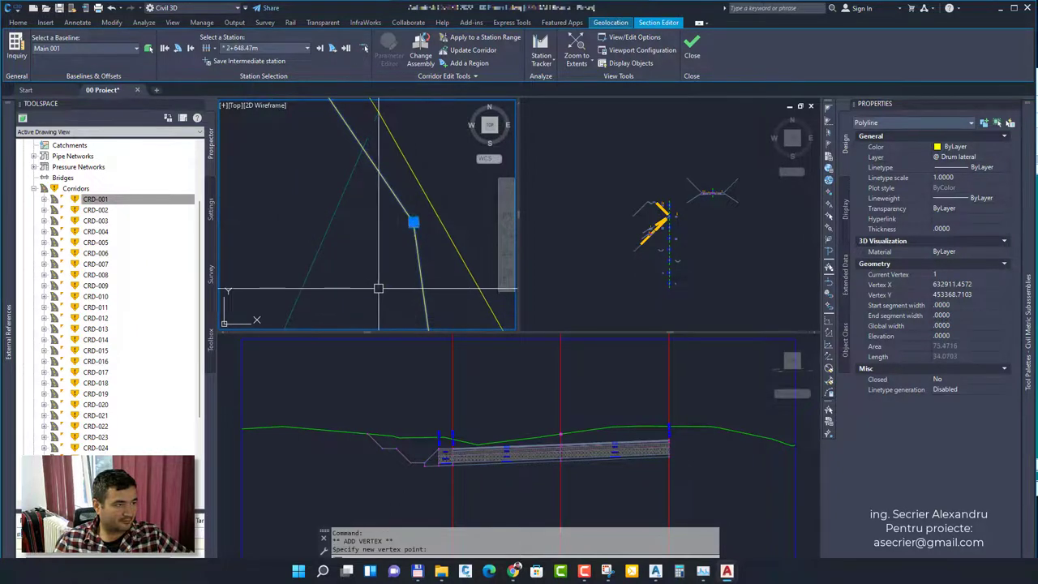
middle_drag(373, 248, 377, 235)
right_click(111, 201)
click(148, 234)
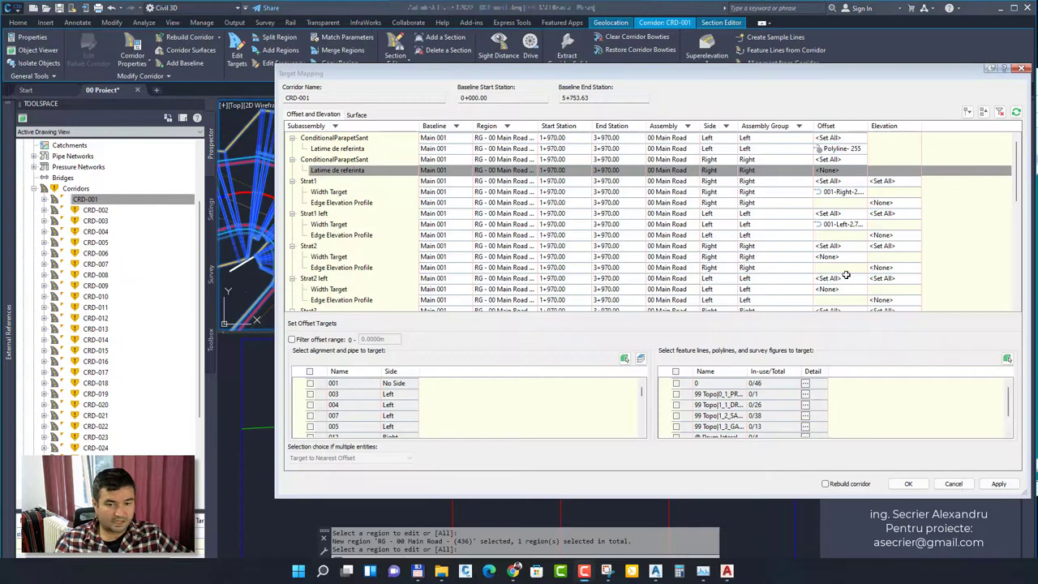
Clear the polyline target from Latime de referinta of the left ConditionalParapetSant in the main road region's target mapping
click(790, 149)
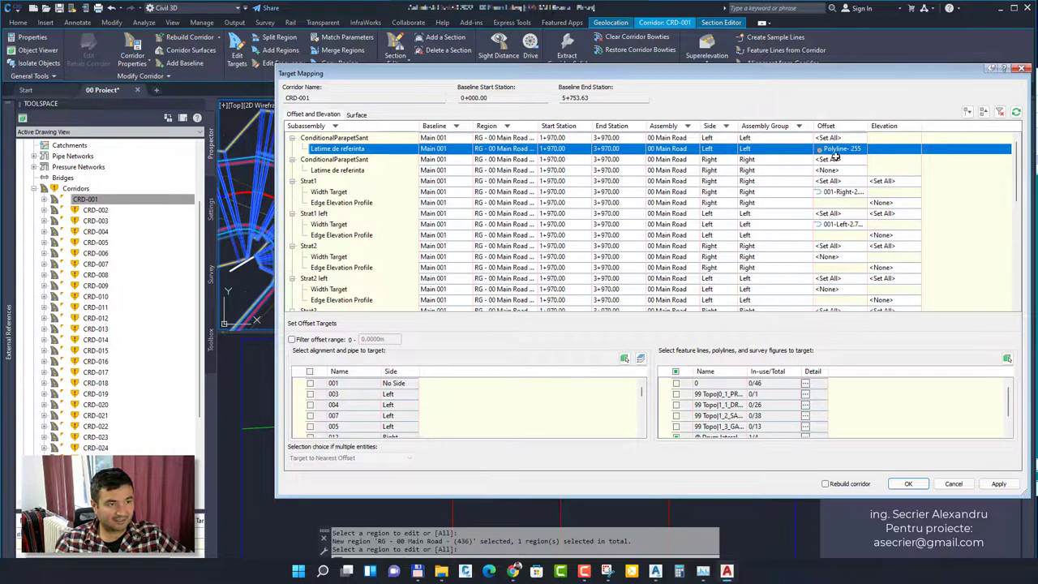
click(846, 192)
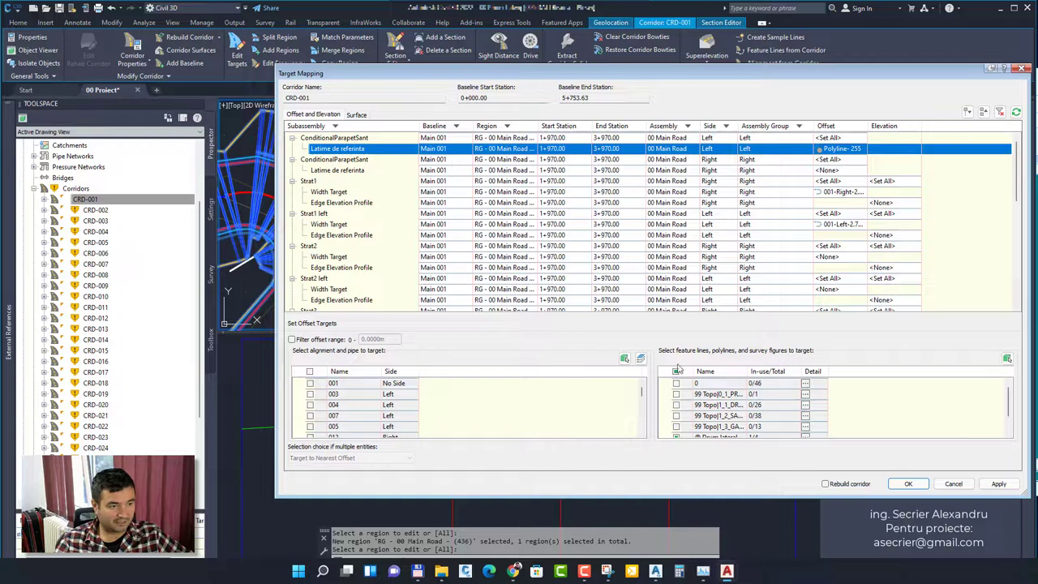
click(676, 372)
click(676, 372)
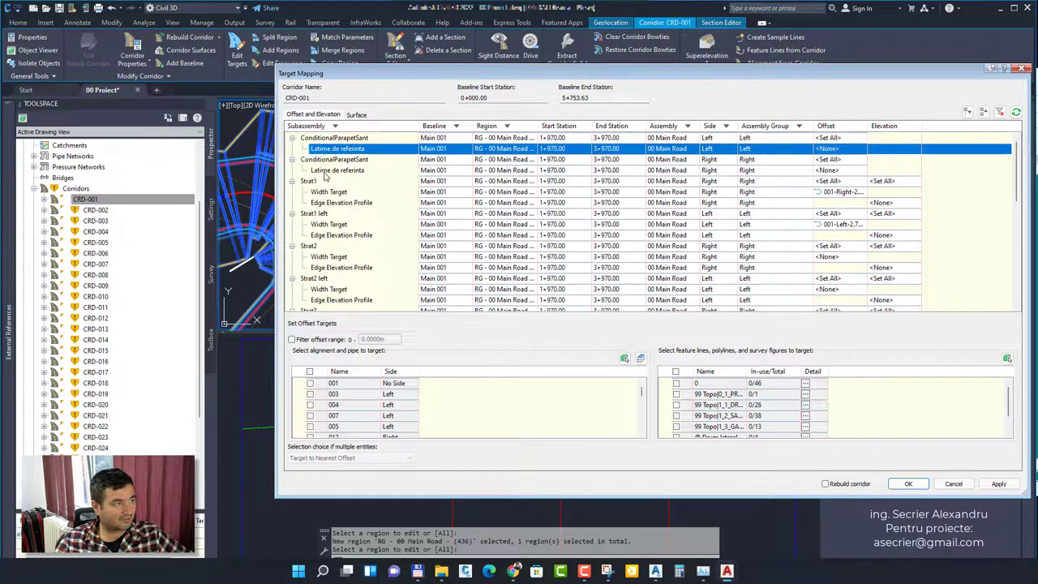
Target the inner side polyline for Latime de referinta of the right ConditionalParapetSant and accept the target mapping
click(332, 170)
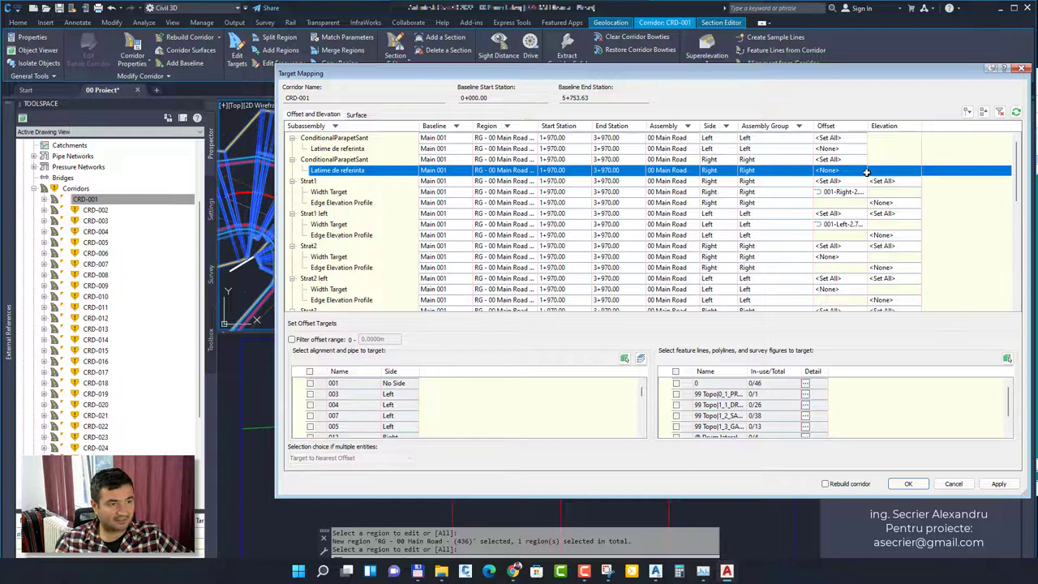
click(1007, 358)
click(386, 233)
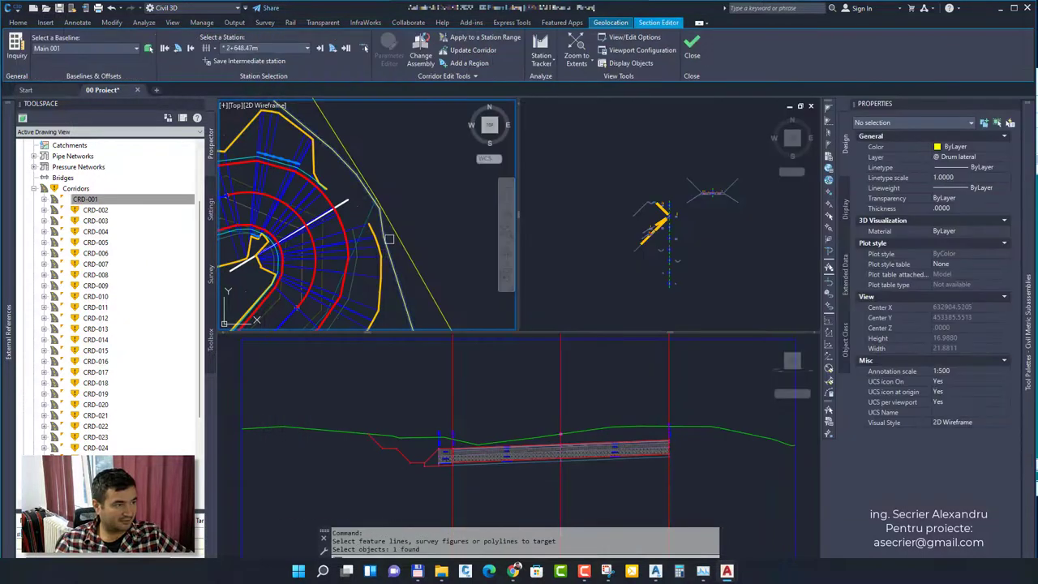
key(Return)
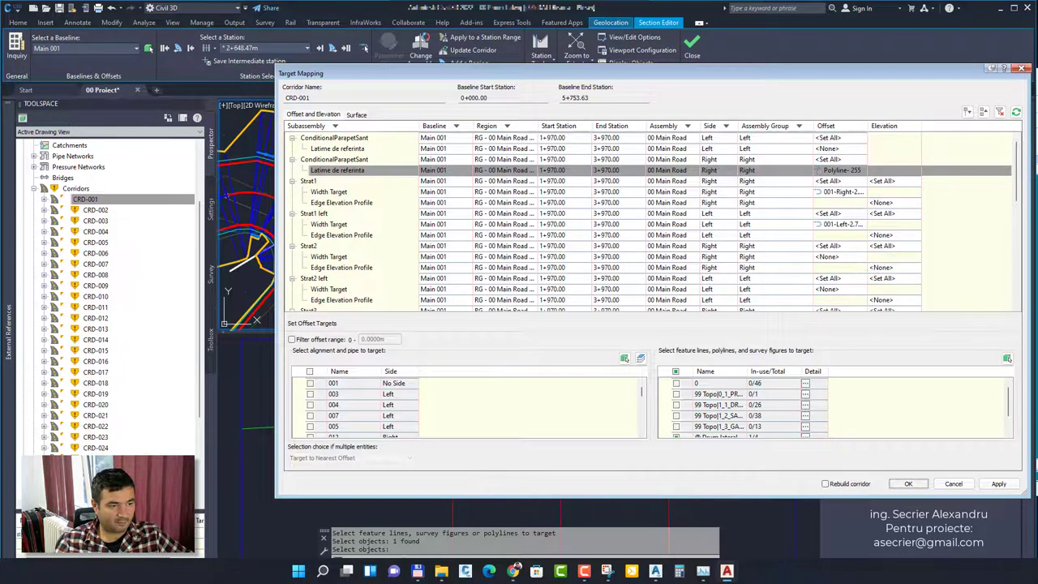
click(908, 484)
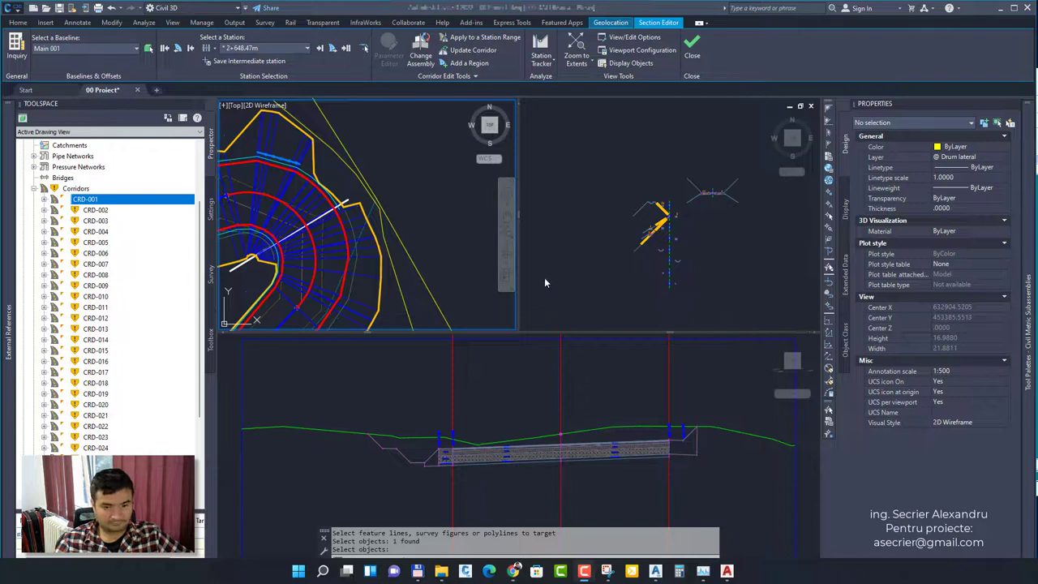
Examine the right-hand ditch and cut slope at station 2+648.47 in both the plan and the cross-section
click(428, 237)
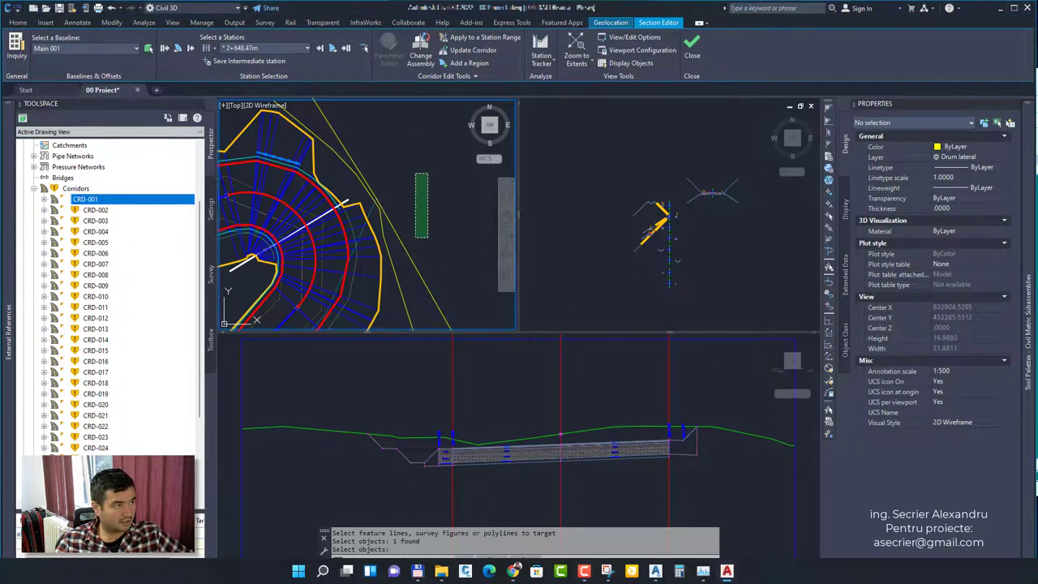
key(Escape)
scroll(344, 205, up, 3)
middle_drag(335, 188, 415, 254)
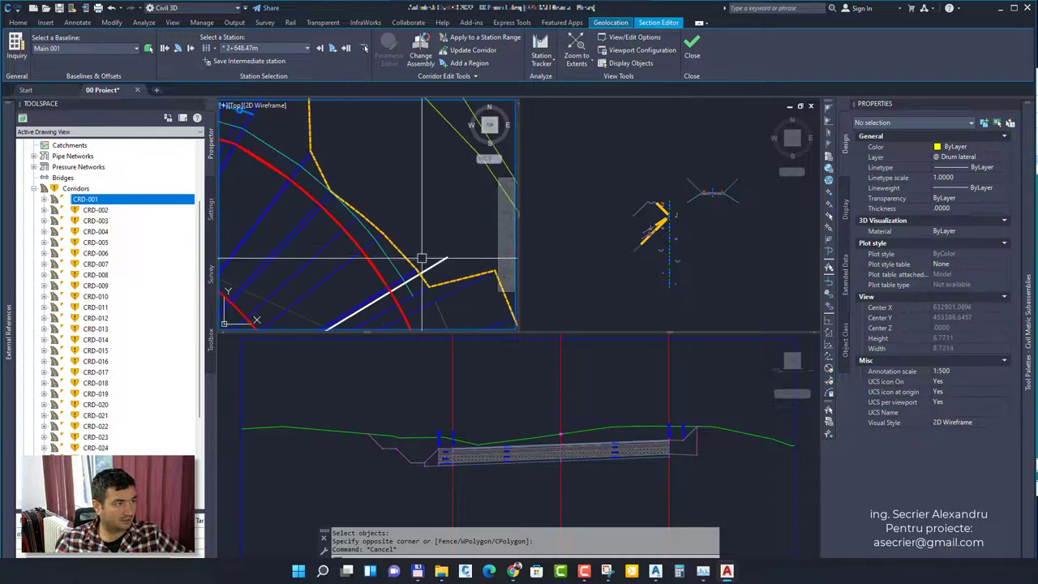
click(693, 444)
scroll(738, 451, up, 2)
middle_drag(725, 452, 612, 451)
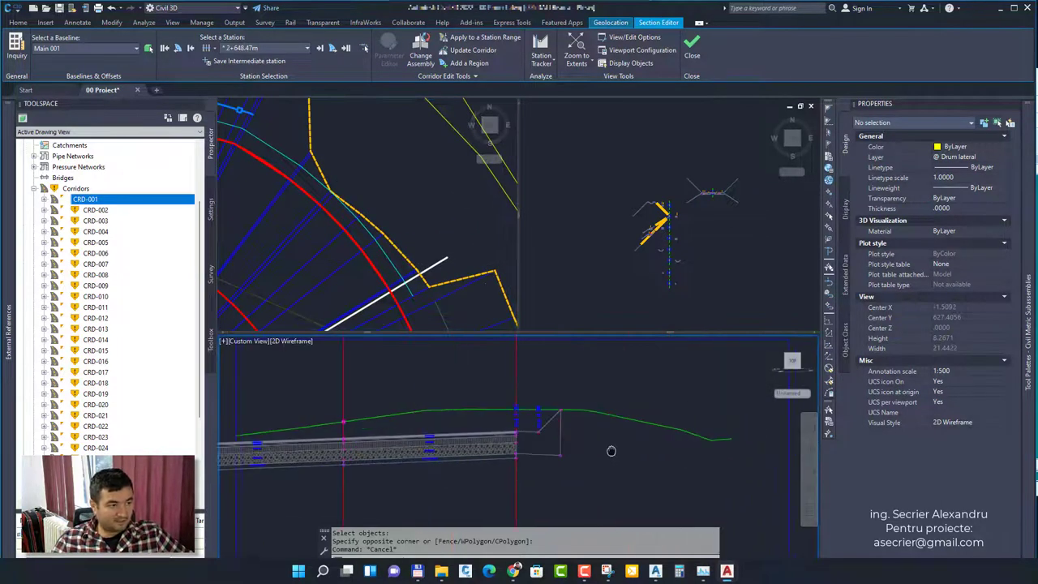
scroll(553, 438, up, 2)
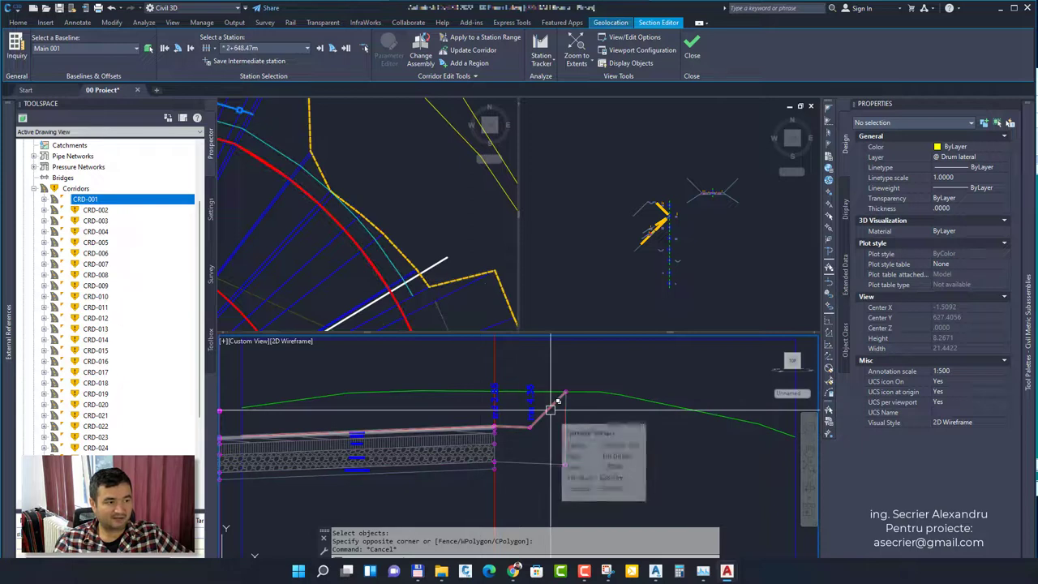
scroll(562, 409, down, 2)
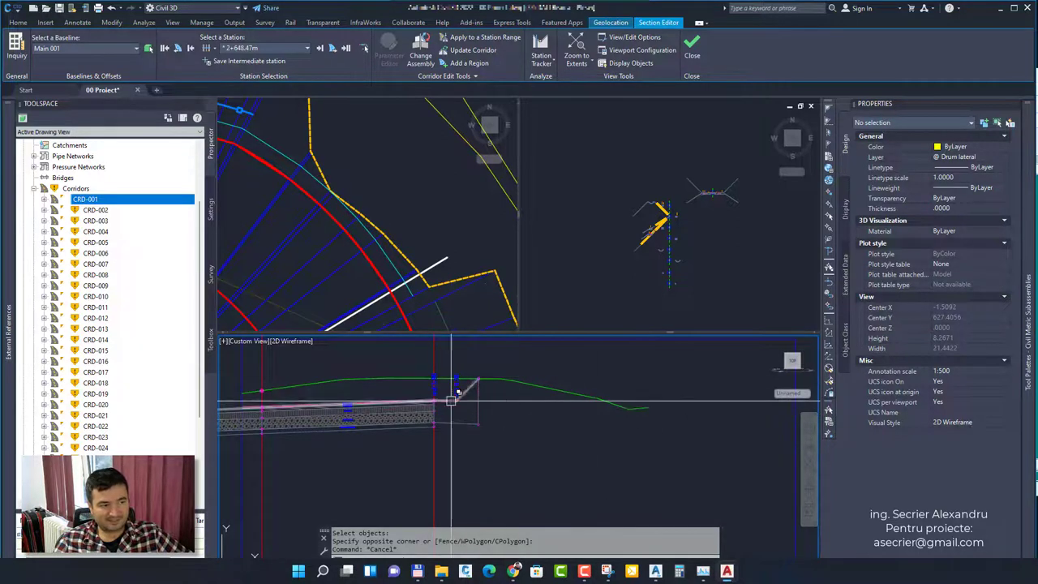
Advance through the corridor sections to station 2+650.00 and inspect the right-hand road edge in close-up
click(438, 174)
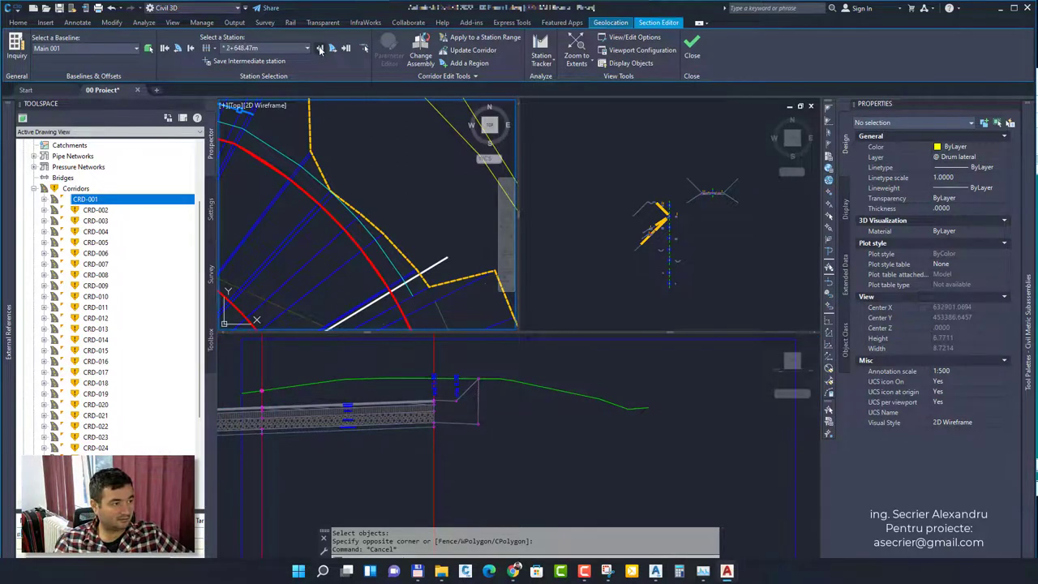
click(320, 48)
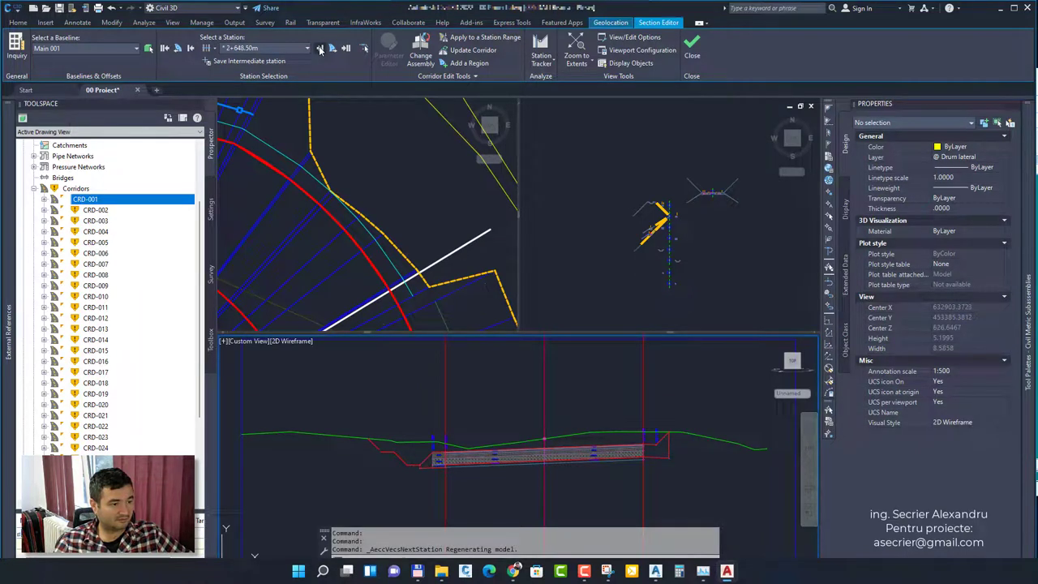
click(398, 206)
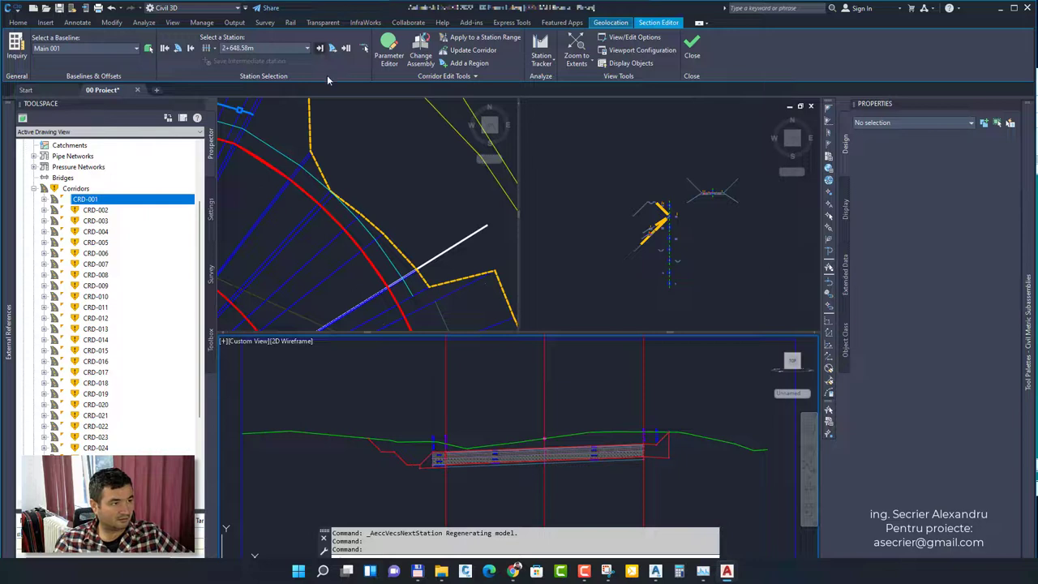
click(415, 233)
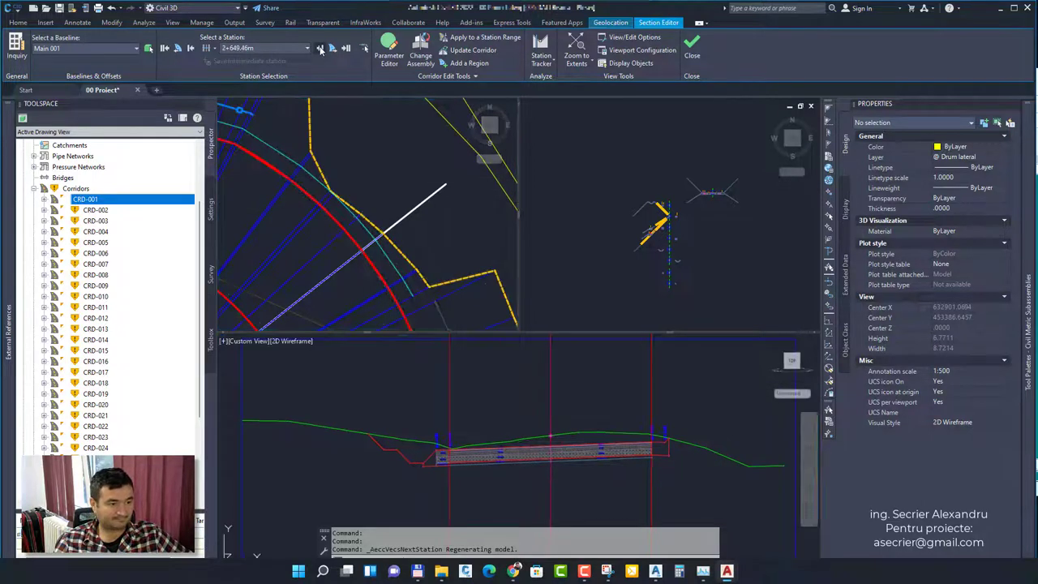
scroll(673, 443, up, 3)
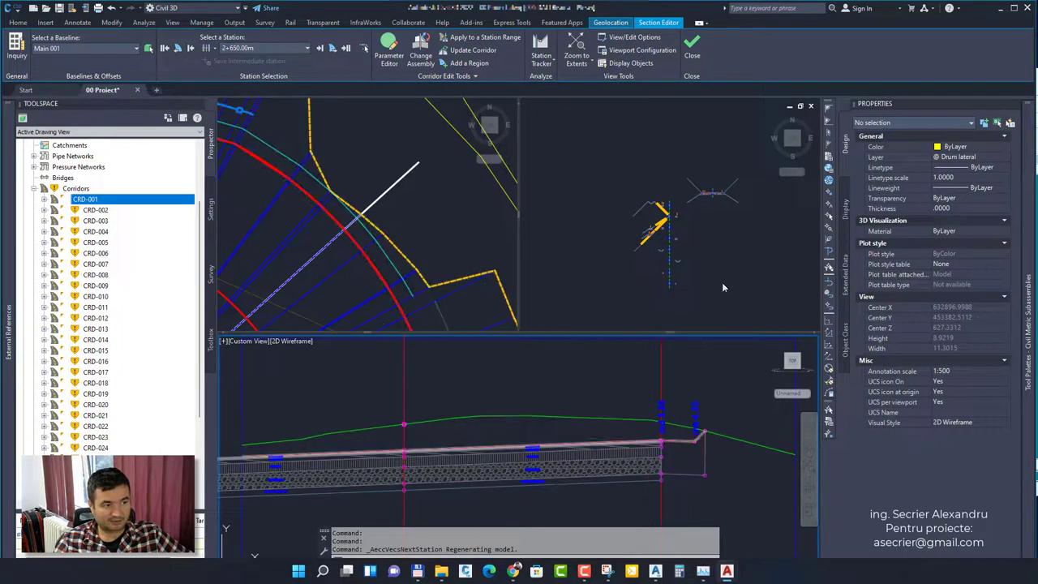
click(684, 300)
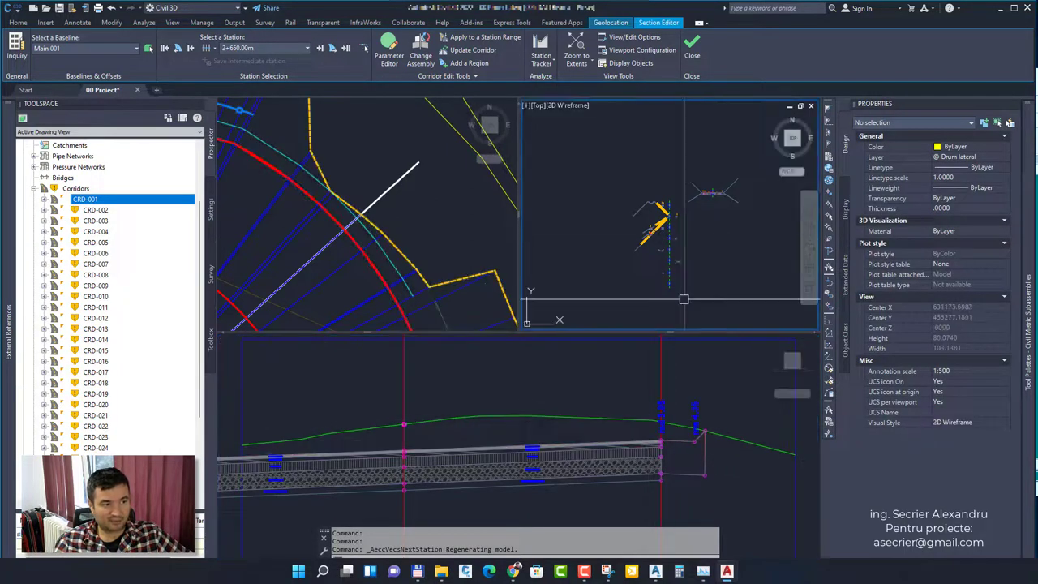
click(682, 443)
middle_drag(712, 465, 455, 445)
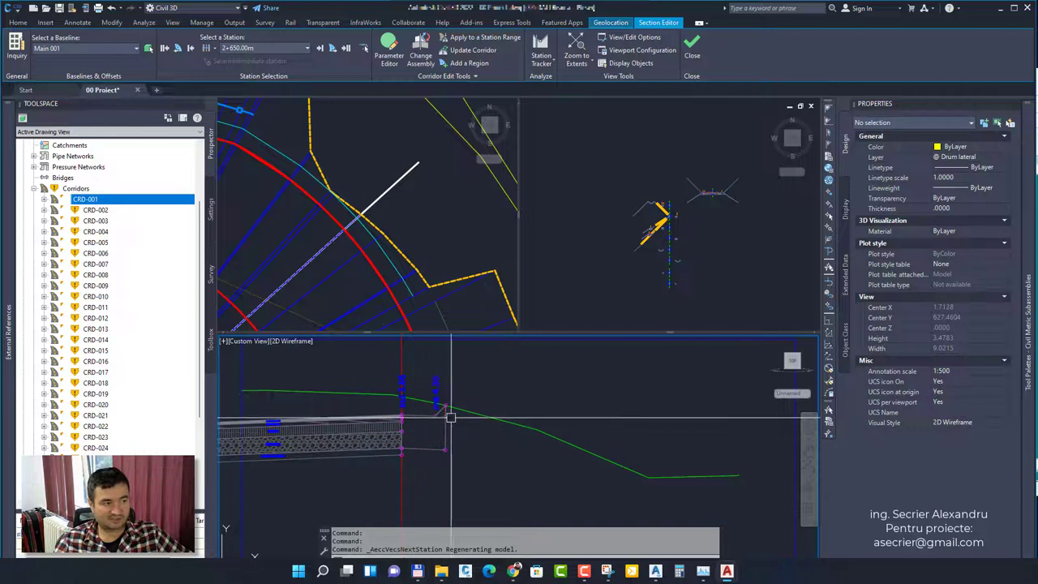
scroll(445, 417, up, 2)
scroll(438, 418, up, 2)
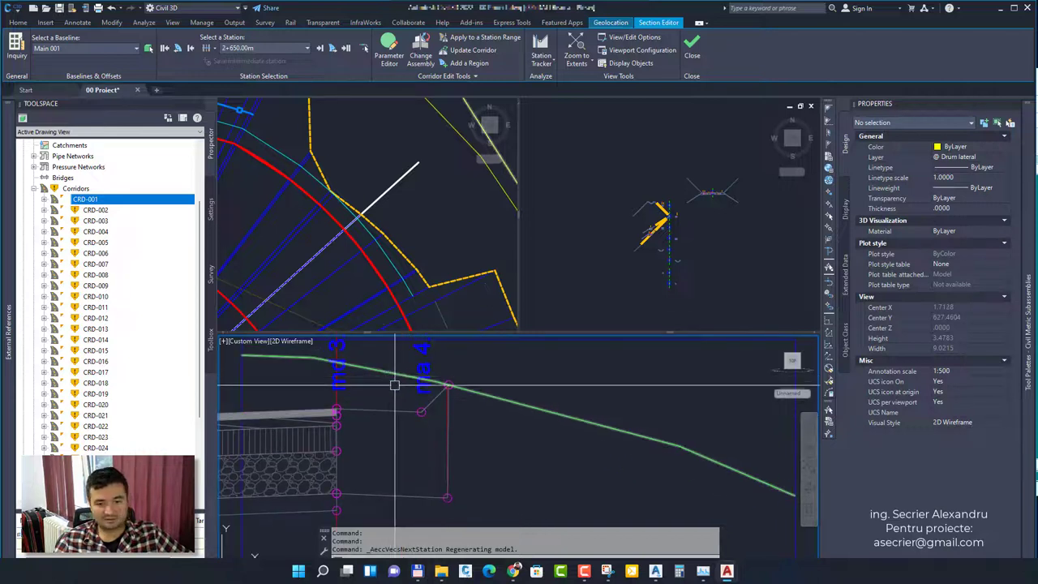
Switch to Subassembly Composer to examine the CutAndFillCondition decision branches against the cross-section, and return to Civil 3D
click(657, 573)
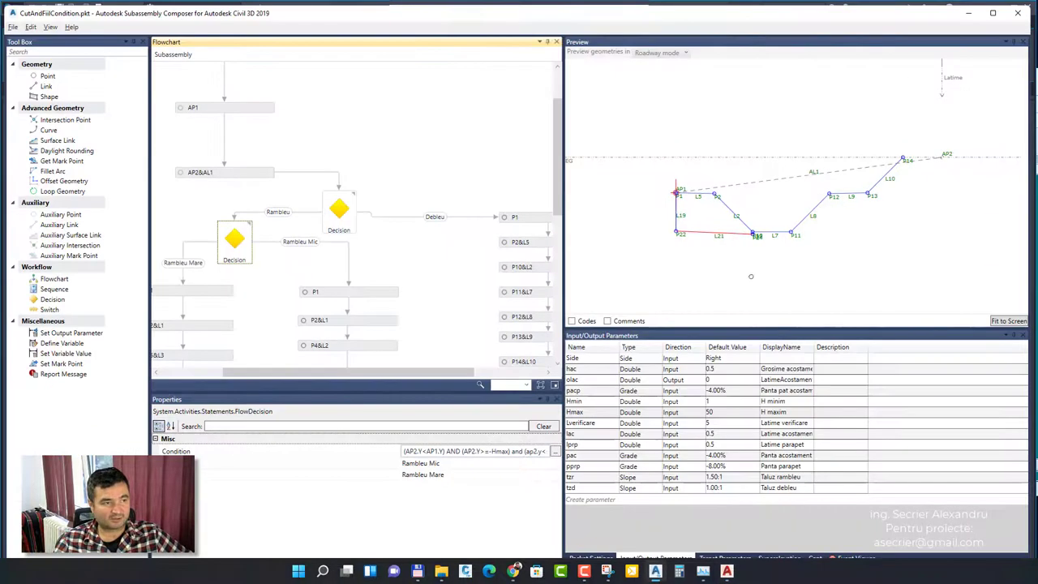
click(968, 14)
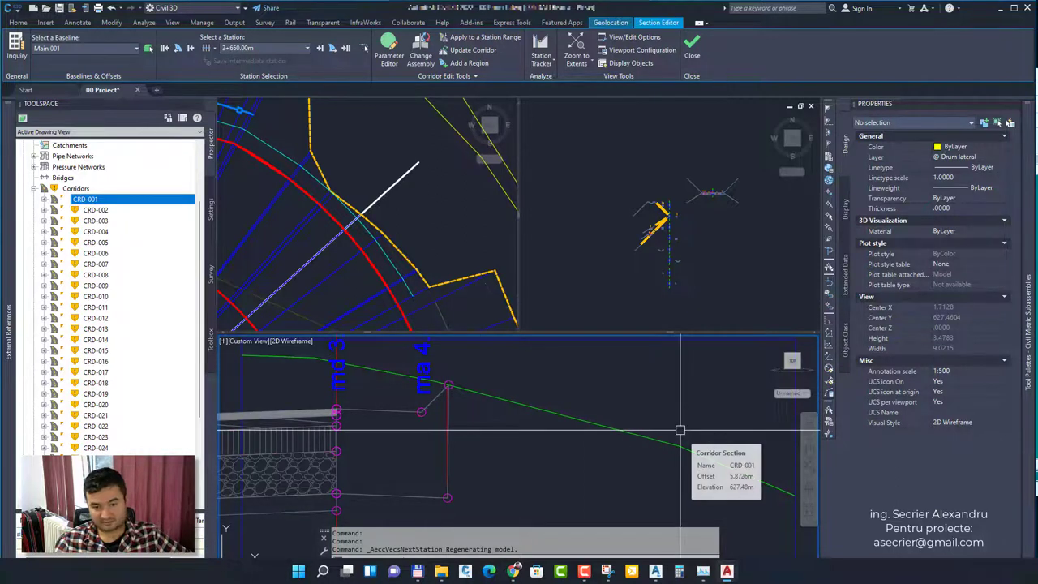
click(656, 571)
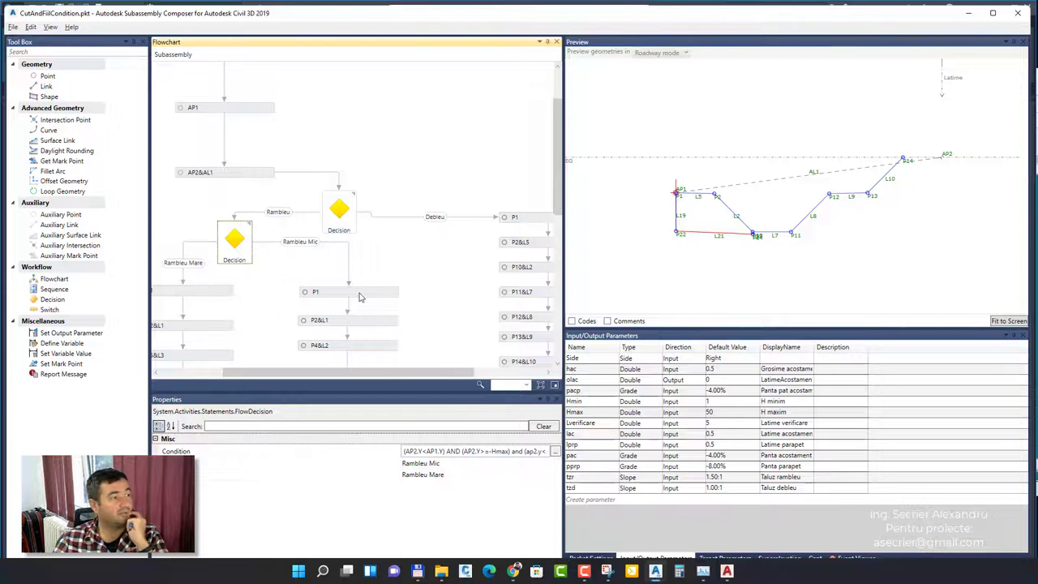
scroll(338, 335, down, 10)
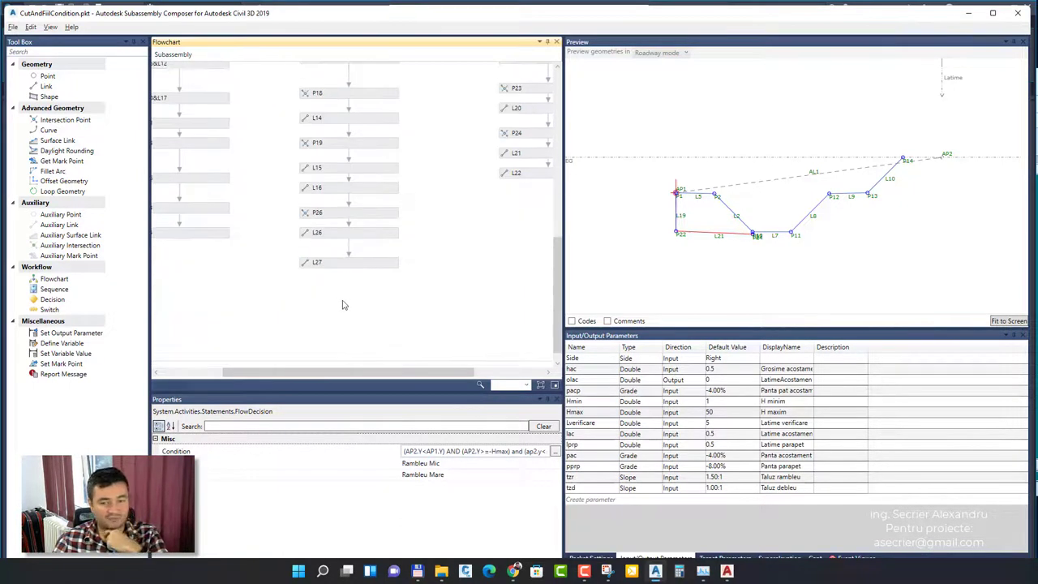
scroll(342, 305, up, 10)
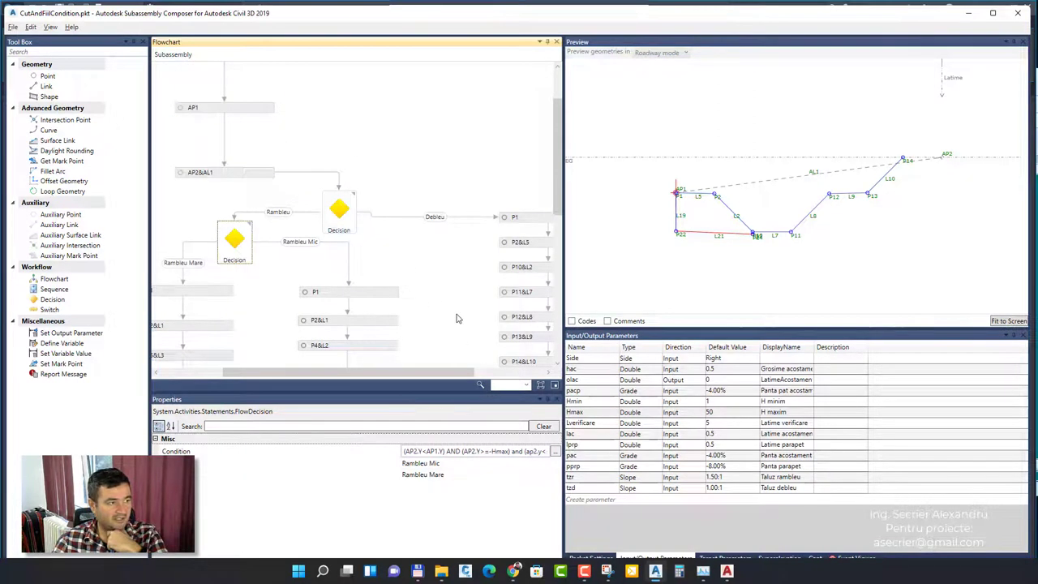
click(968, 16)
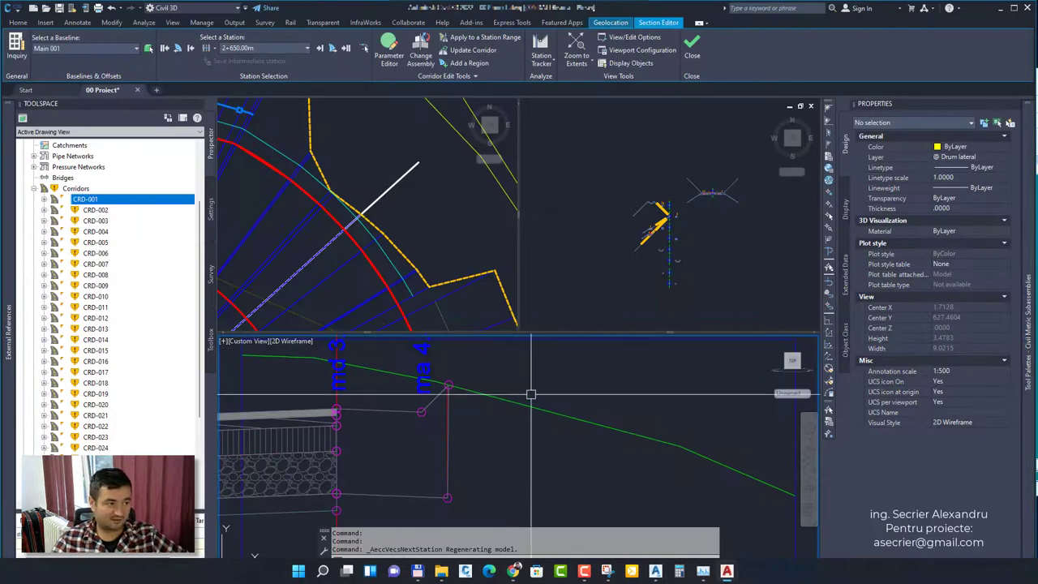
click(659, 572)
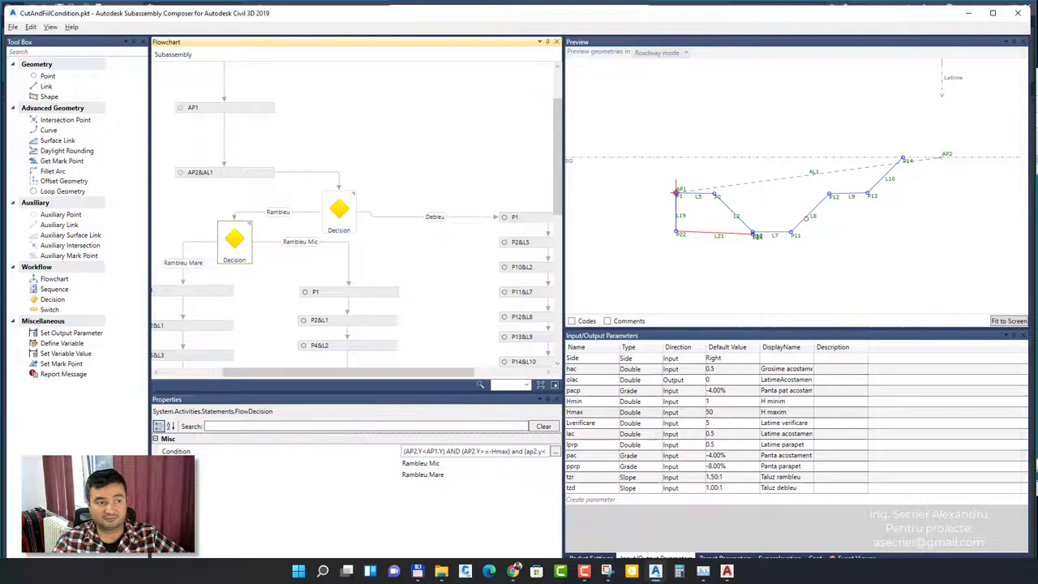
scroll(274, 258, down, 4)
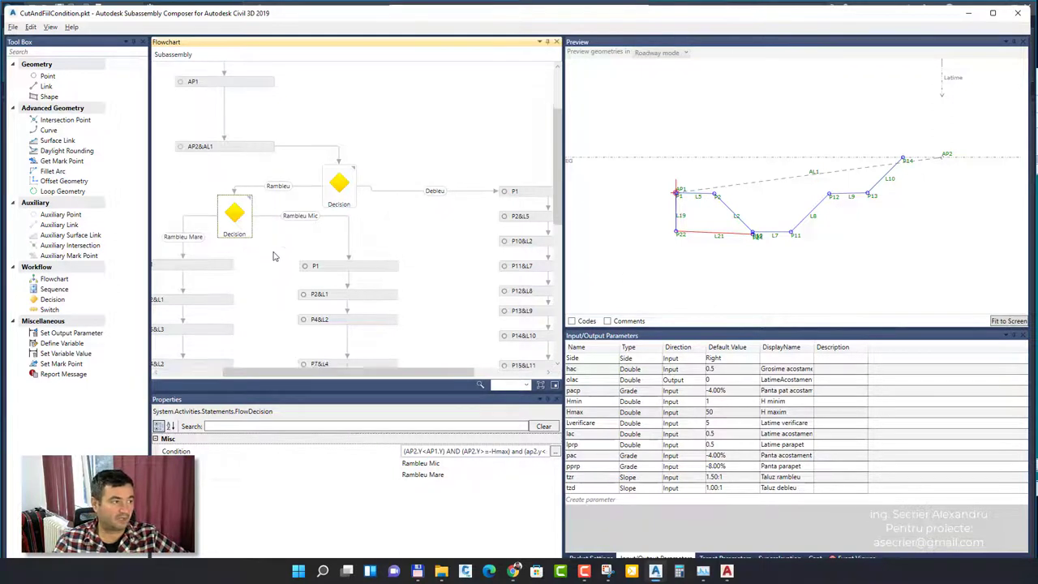
scroll(275, 258, down, 5)
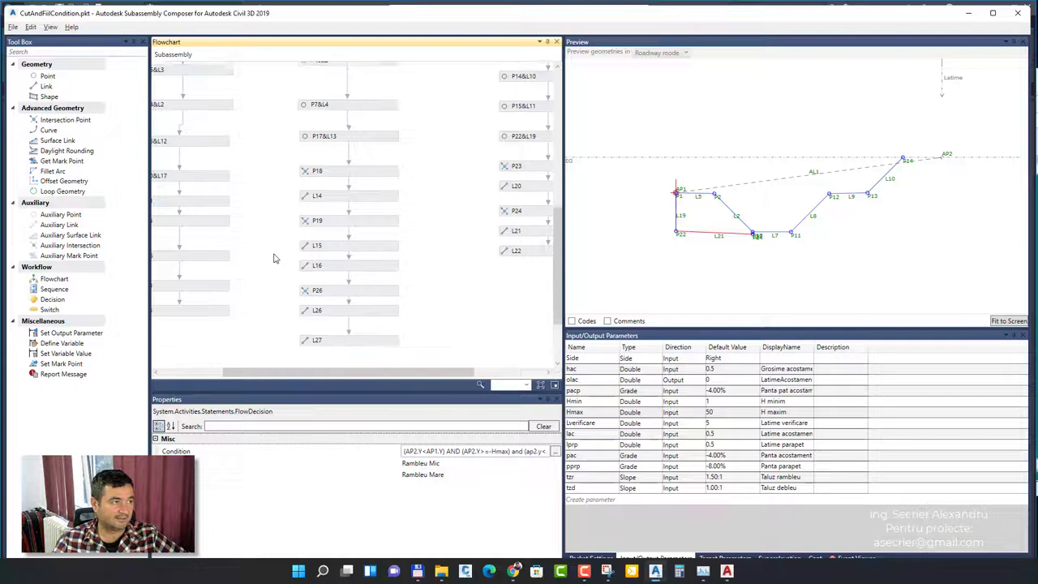
scroll(275, 260, up, 6)
scroll(274, 262, up, 2)
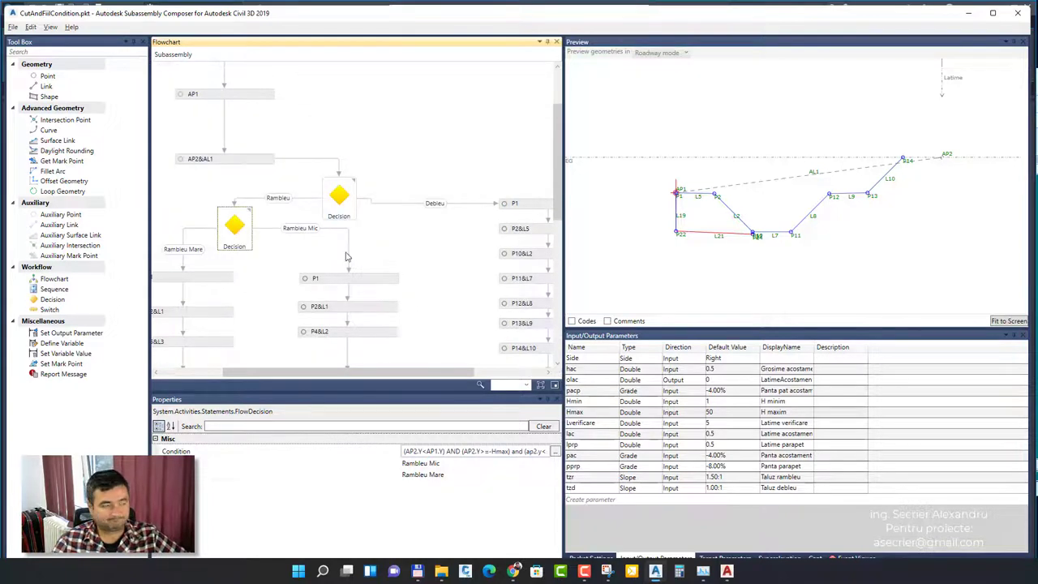
click(970, 13)
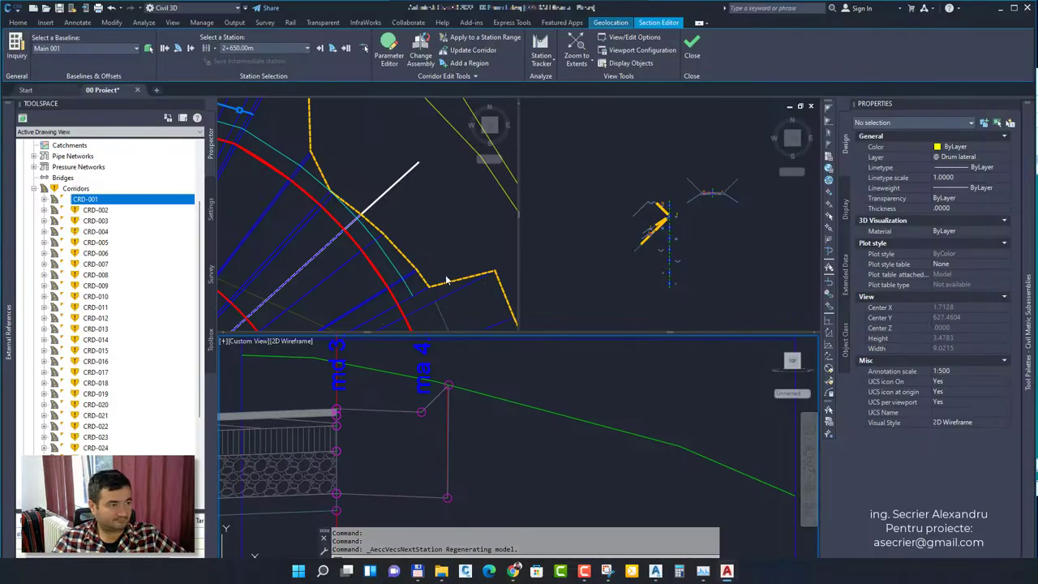
Erase the two side polylines that cross the corridor in plan
scroll(445, 228, down, 5)
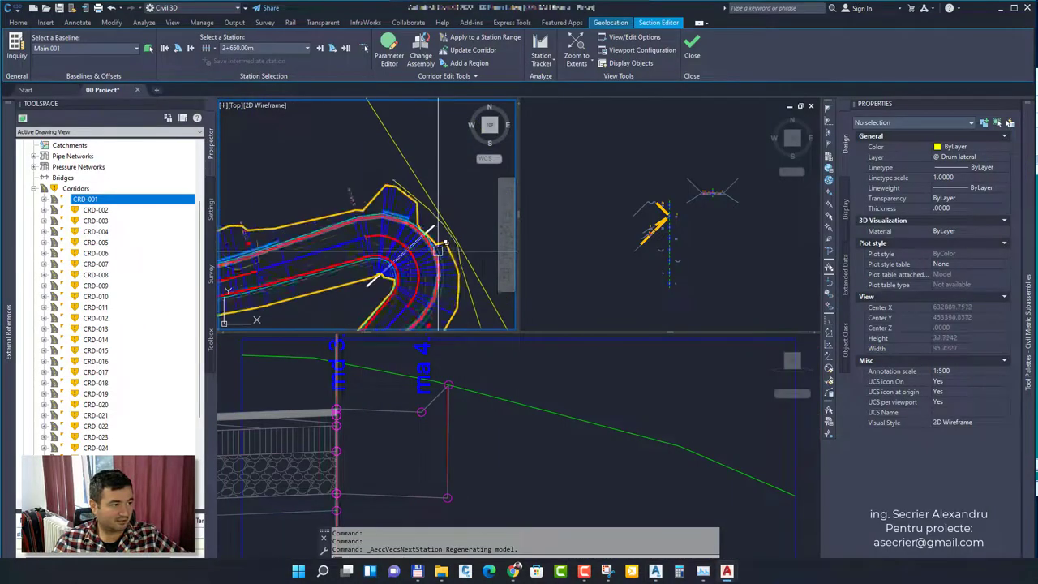
middle_drag(380, 231, 402, 217)
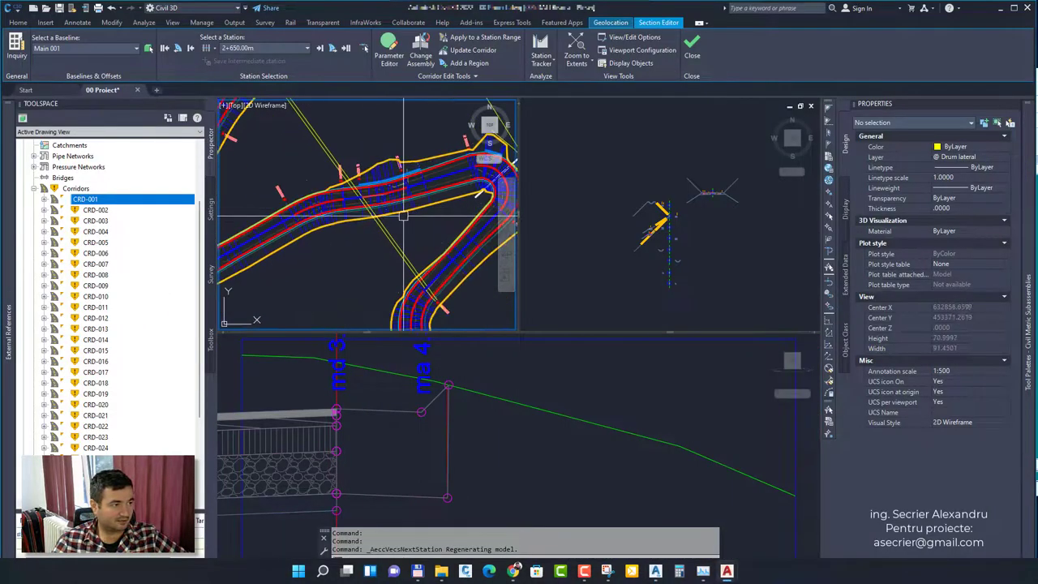
click(413, 226)
click(367, 258)
key(Escape)
click(406, 244)
click(379, 258)
text(e)
key(Return)
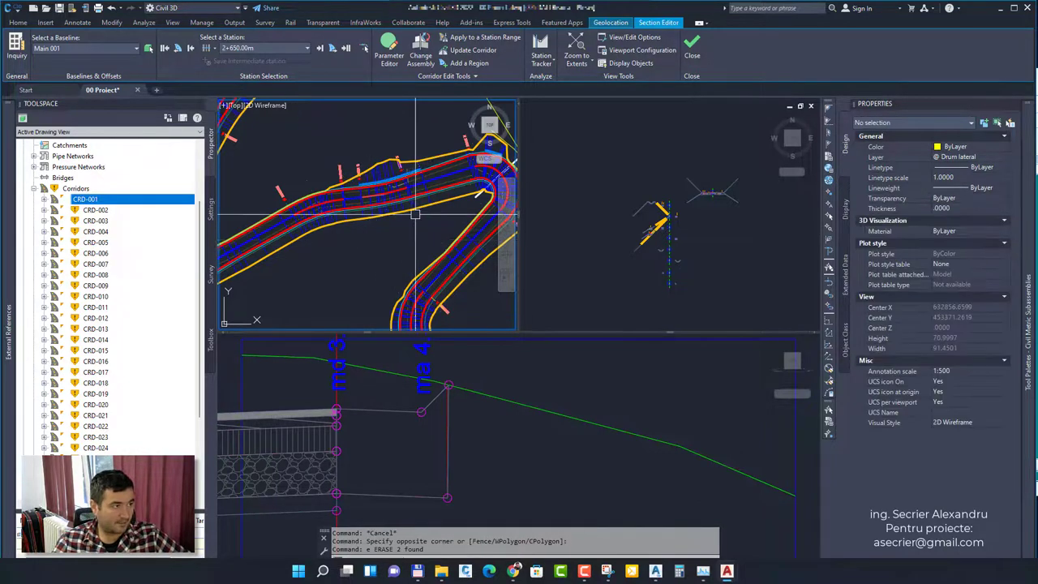
scroll(406, 207, down, 3)
scroll(398, 212, up, 5)
scroll(399, 211, up, 2)
middle_drag(440, 230, 383, 219)
scroll(385, 226, up, 3)
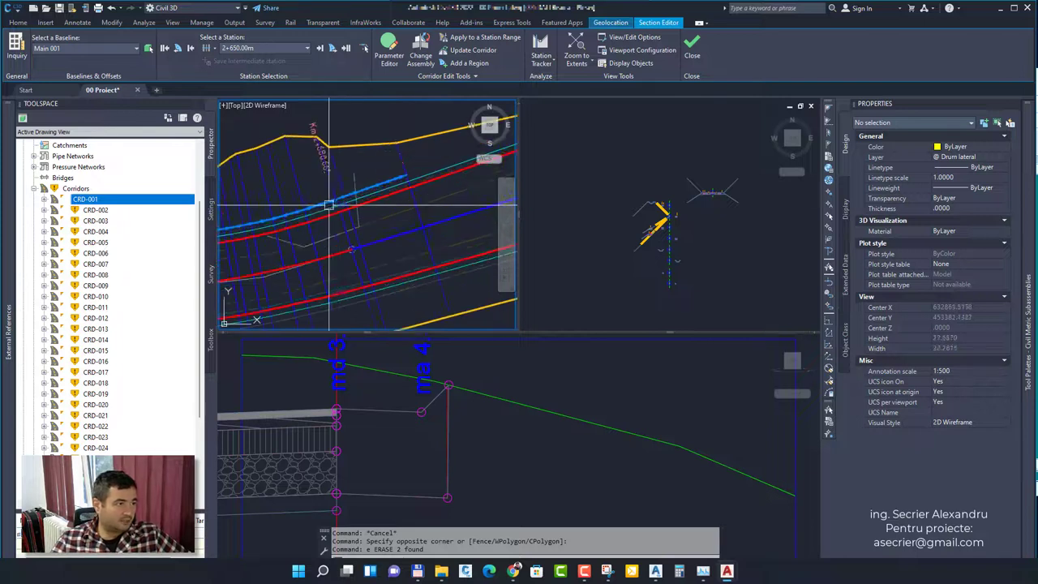
Select the right-hand ConditionalParapetSant subassembly in the assembly view, review its height and width parameters, and clear the selection
click(695, 212)
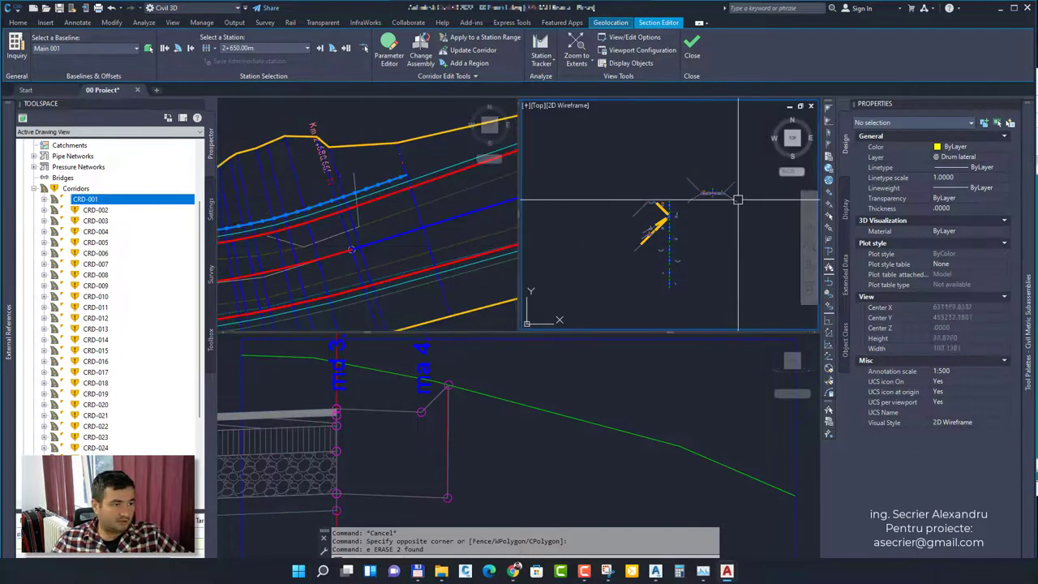
scroll(737, 199, up, 4)
click(728, 200)
middle_drag(714, 217, 668, 241)
scroll(664, 216, up, 2)
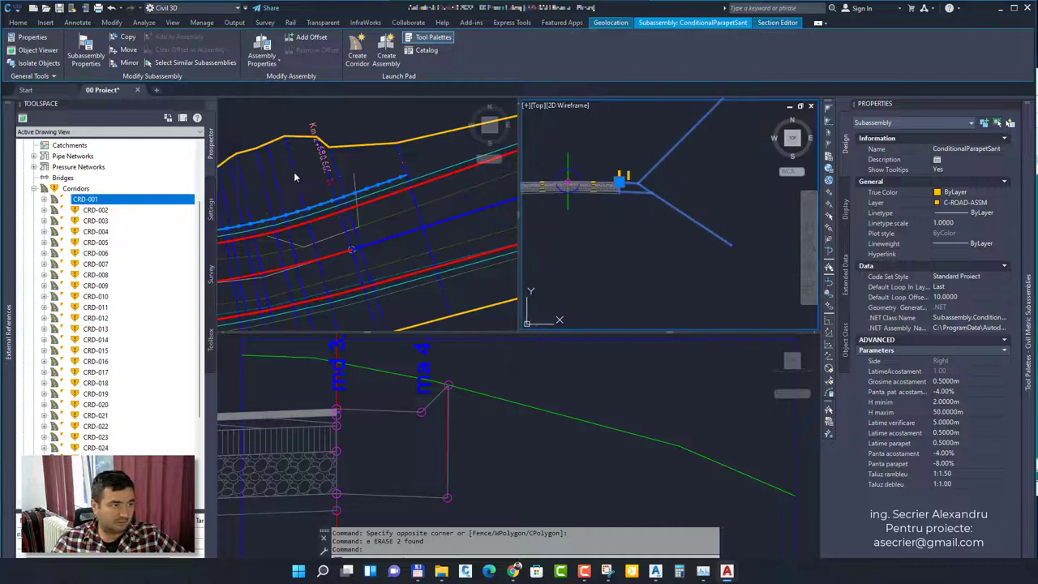
click(404, 182)
middle_drag(410, 168, 318, 197)
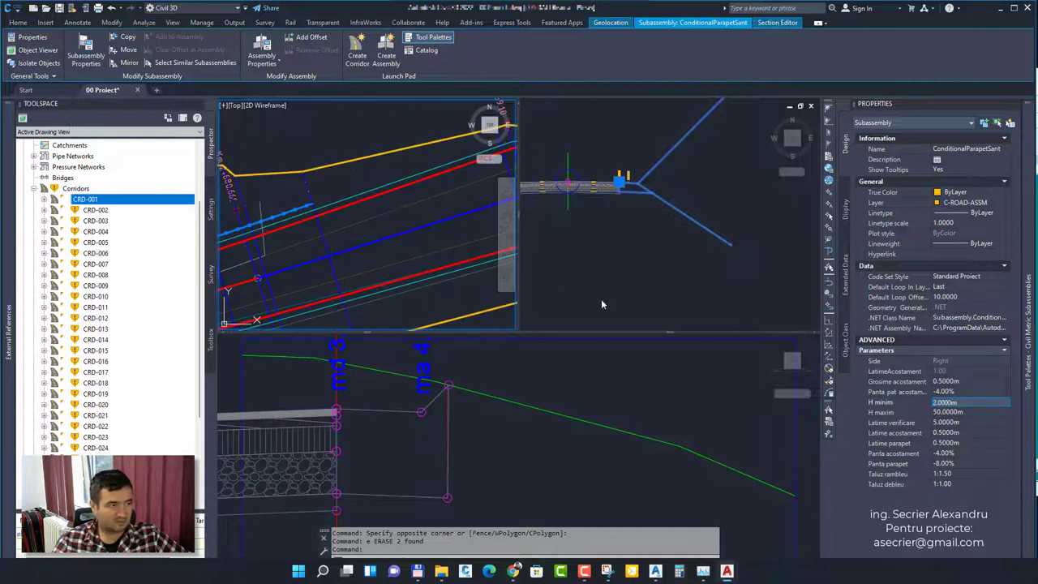
key(Escape)
Inspect the corridor's hairpin bend in plan, and reselect the ConditionalParapetSant subassembly to check its parameters
scroll(333, 235, down, 5)
scroll(328, 231, up, 4)
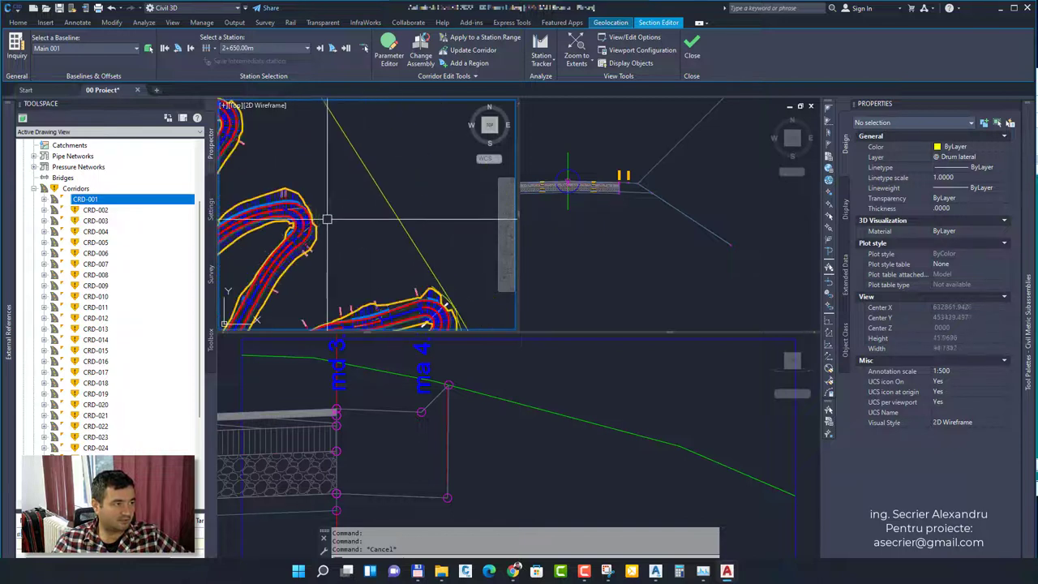
scroll(327, 219, down, 3)
scroll(468, 237, up, 5)
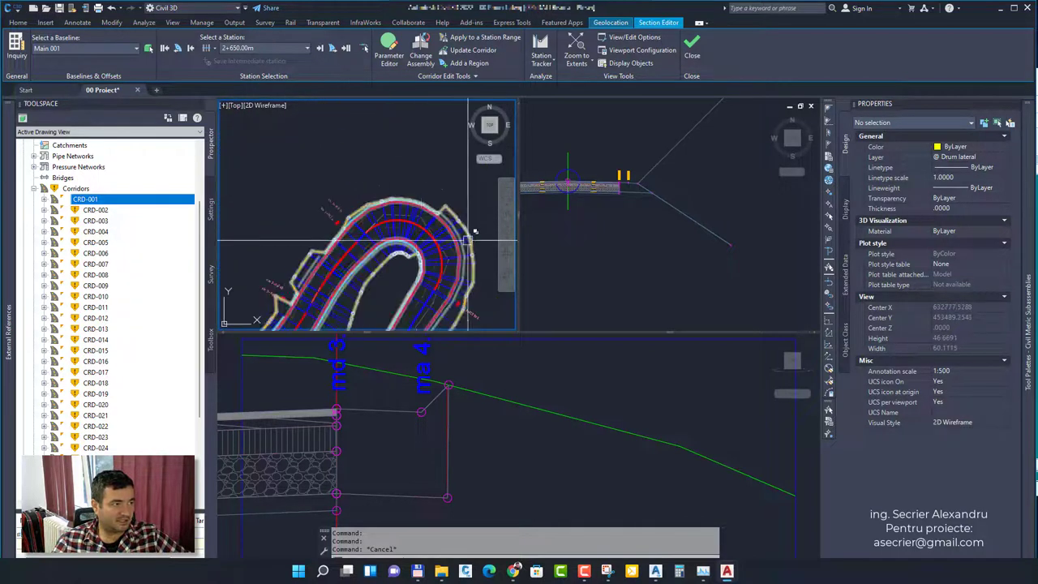
click(682, 213)
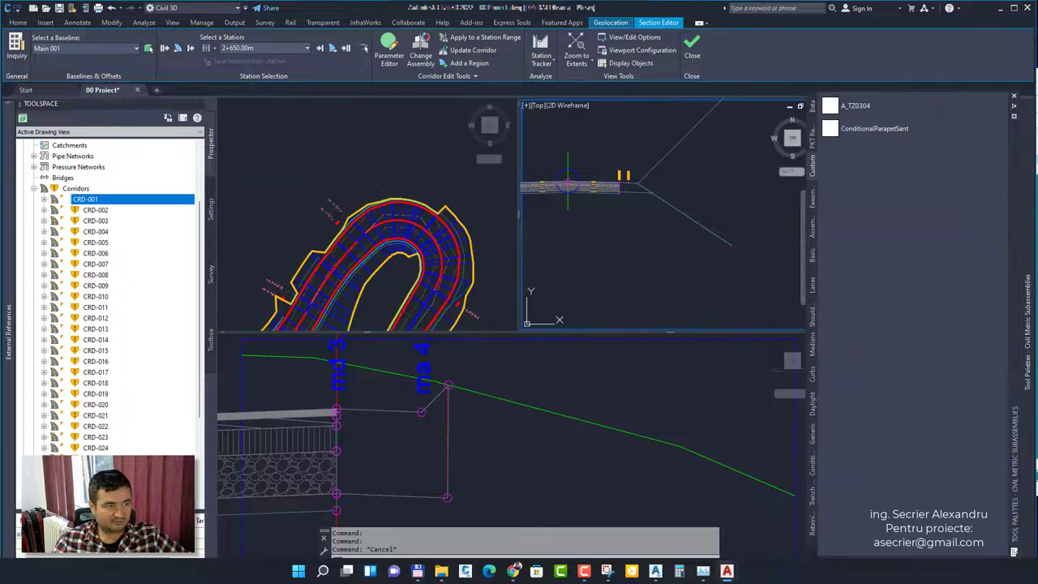
click(682, 214)
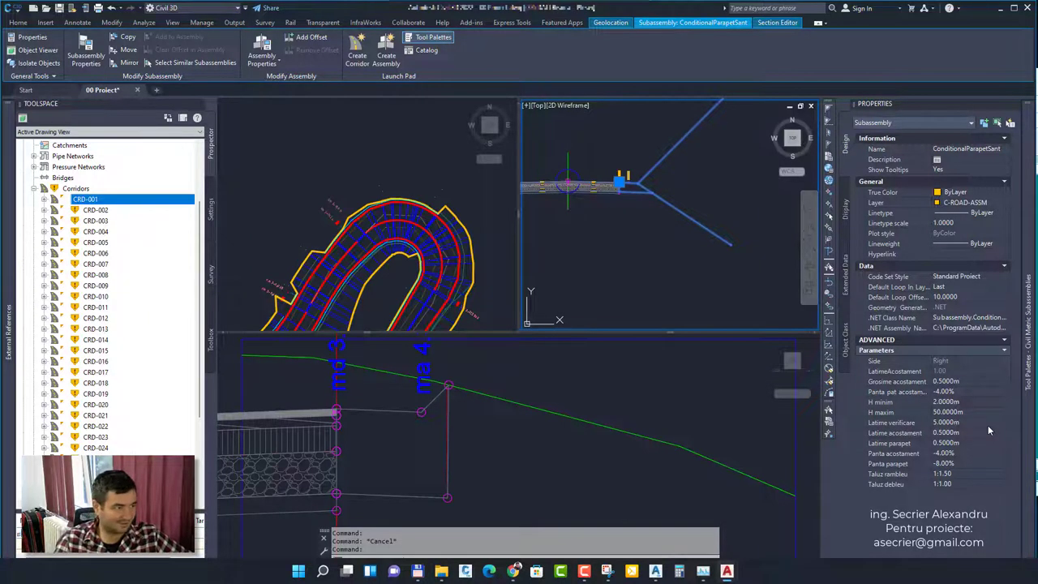
Examine the corridor in plan from the hairpin bend along the following curves and straighter stretches
click(307, 191)
scroll(375, 227, down, 1)
middle_drag(284, 296, 383, 281)
scroll(343, 225, down, 2)
scroll(317, 236, up, 4)
scroll(317, 236, down, 4)
middle_drag(317, 236, 442, 284)
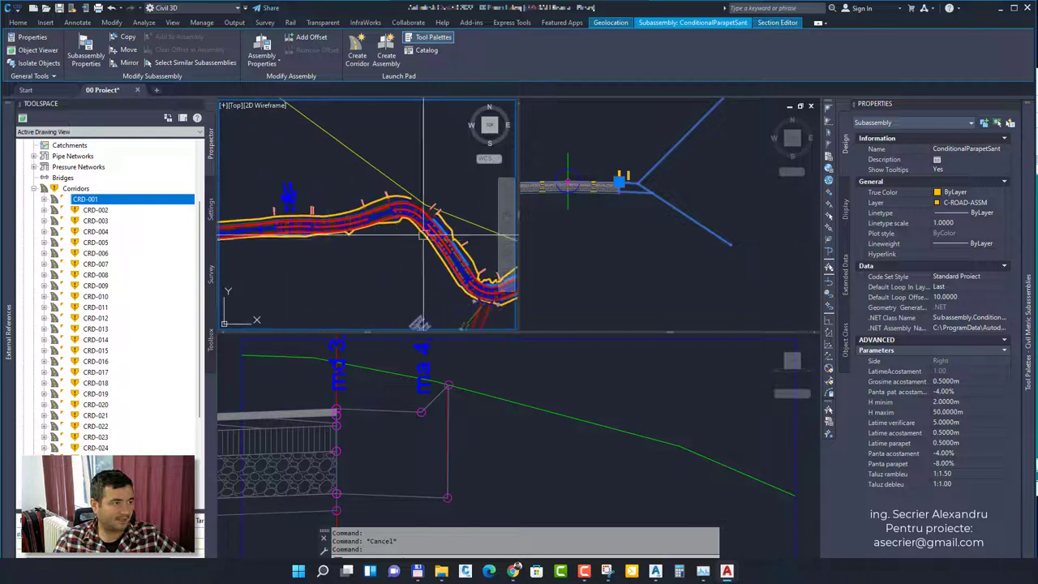
middle_drag(327, 241, 476, 221)
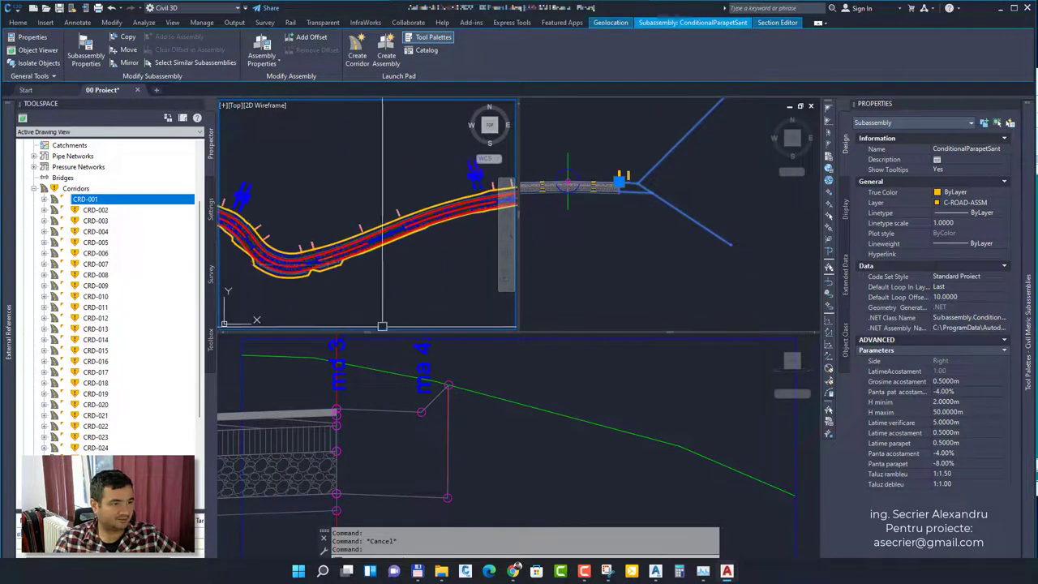